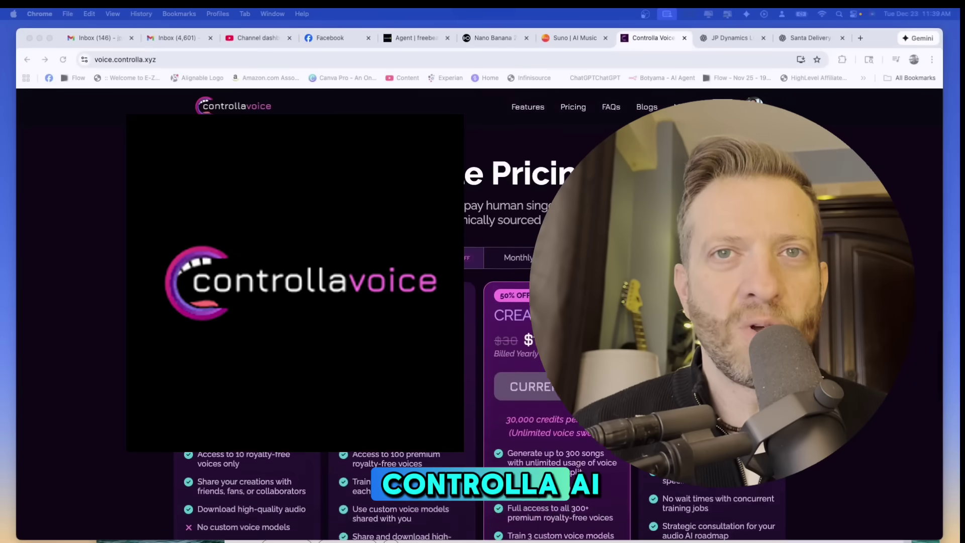
scroll(482, 301, "down", 8)
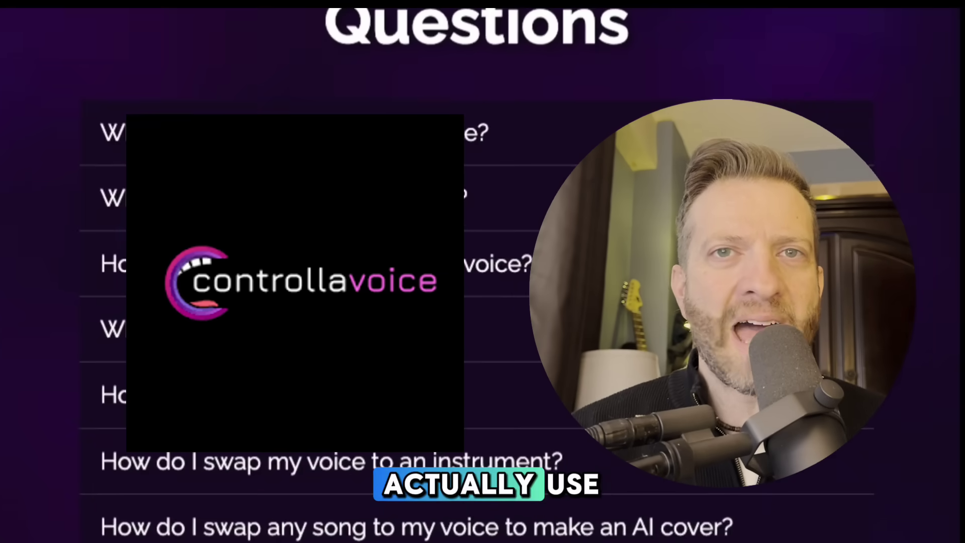
- In Suno, generate songs from 'upbeat contemporary male vocal song' and play the first Bright Horizon track
scroll(482, 302, "down", 3)
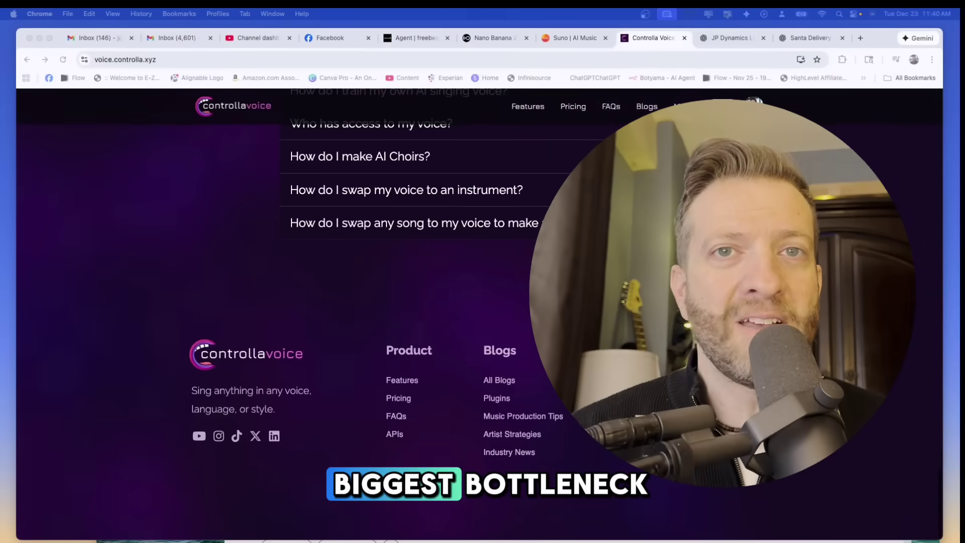
scroll(482, 301, "up", 15)
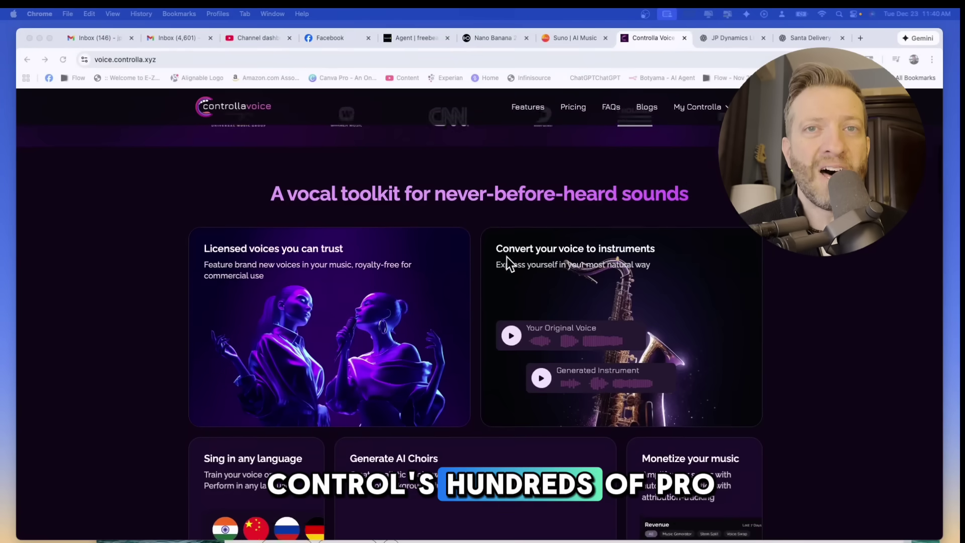
scroll(506, 257, "down", 4)
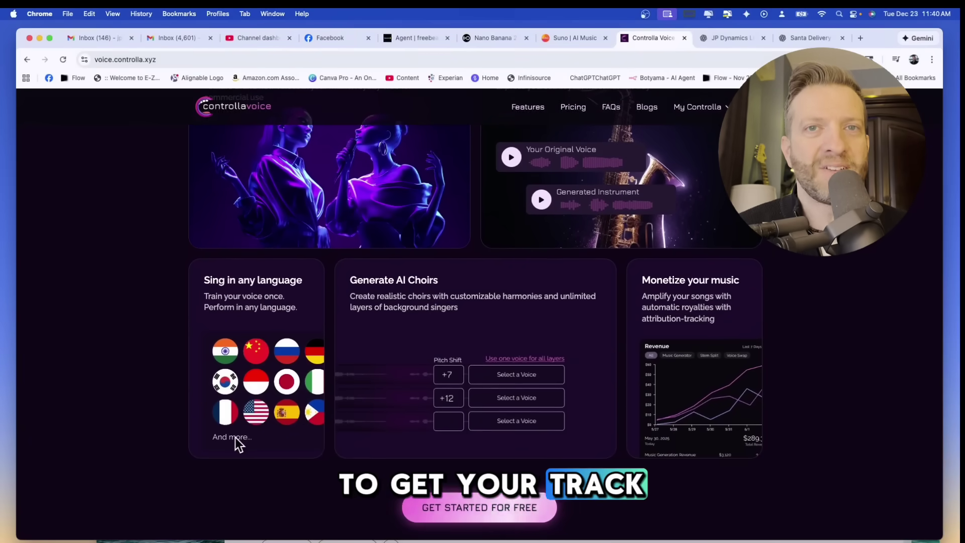
scroll(490, 481, "down", 2)
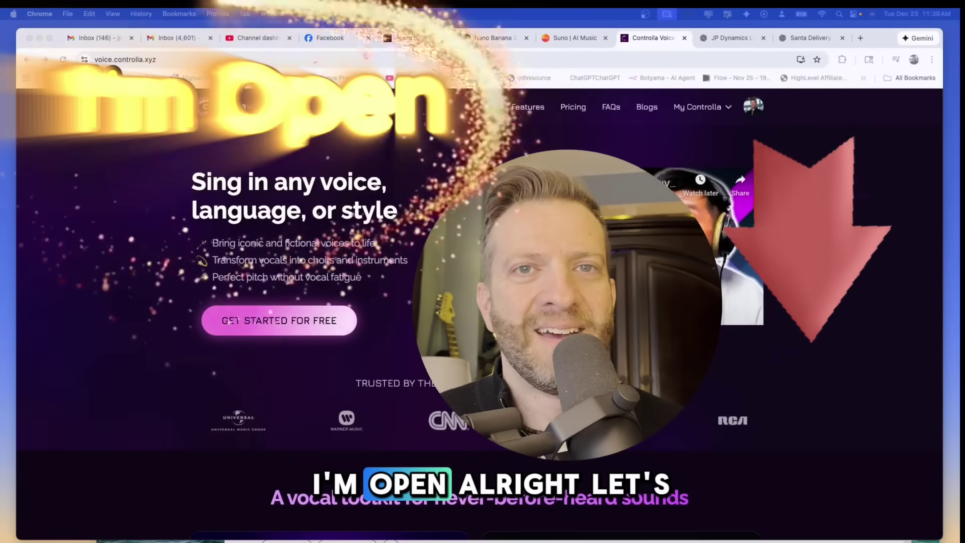
scroll(376, 158, "down", 3)
scroll(378, 163, "down", 2)
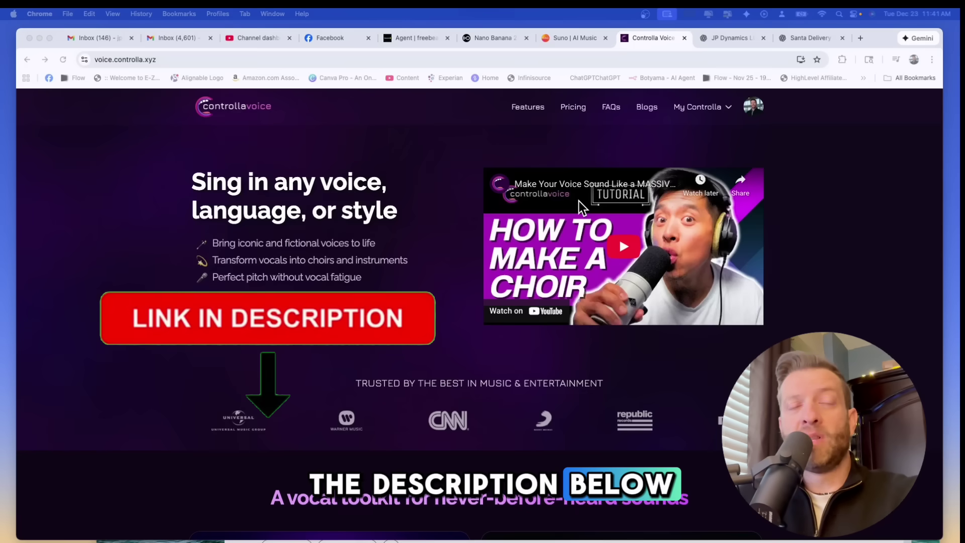
left_click(569, 39)
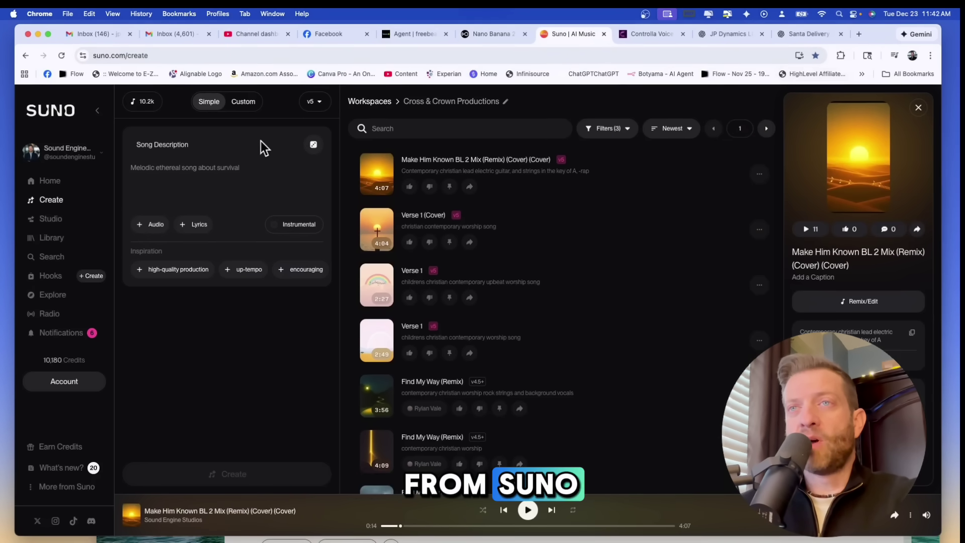
left_click(217, 172)
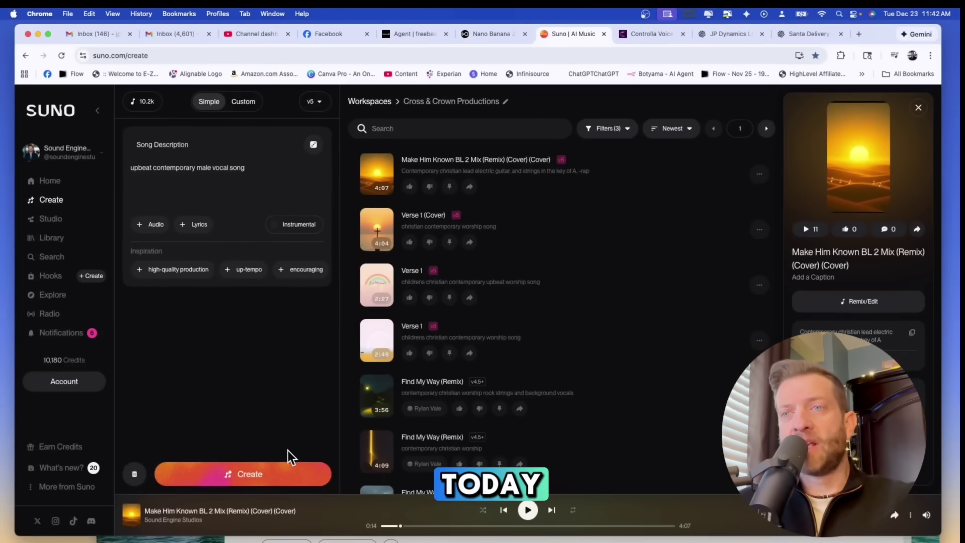
left_click(259, 478)
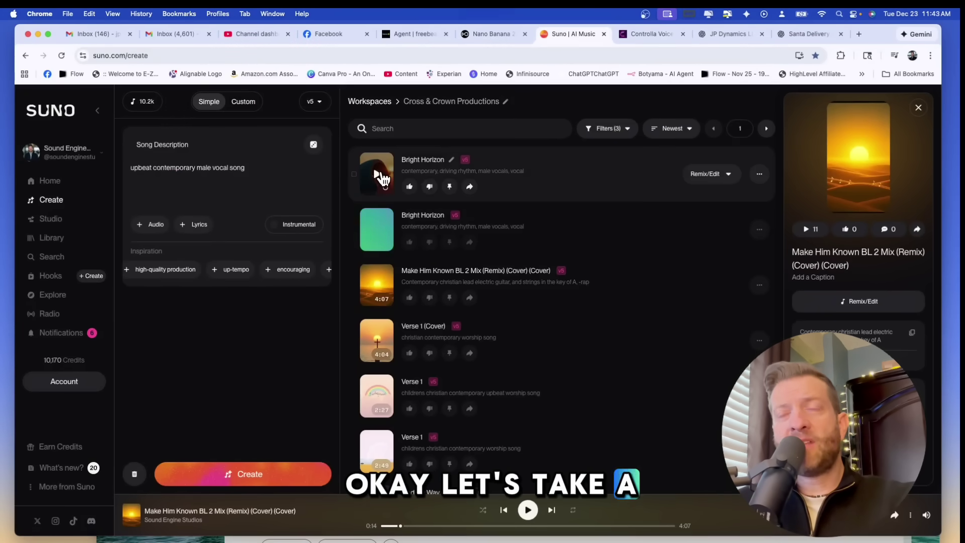
left_click(378, 177)
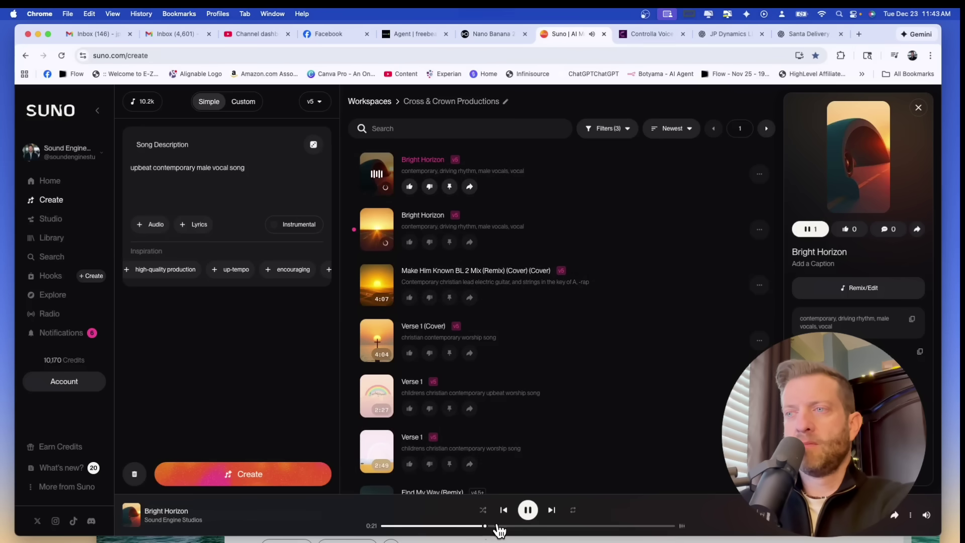
- Preview both Bright Horizon tracks, then download the first one as MP3 audio
left_click(528, 510)
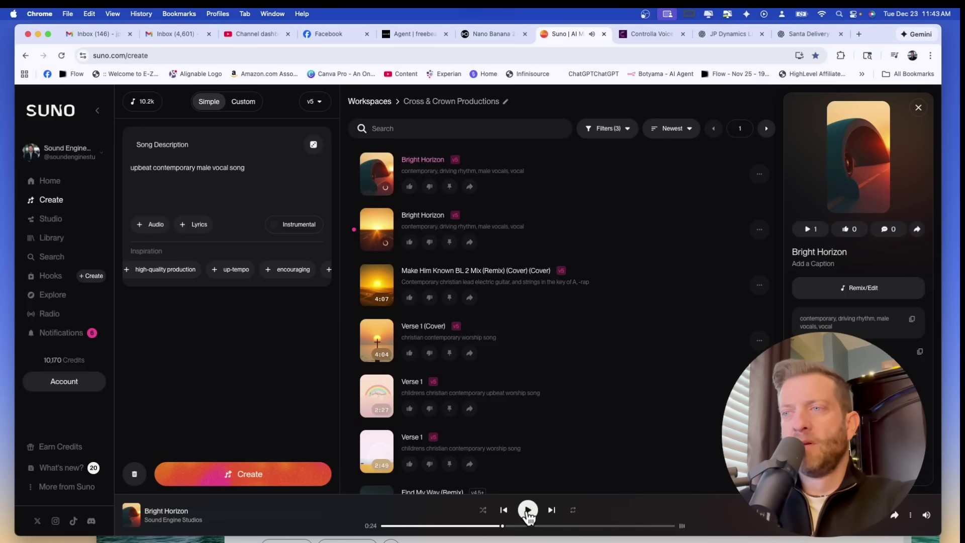
left_click(378, 232)
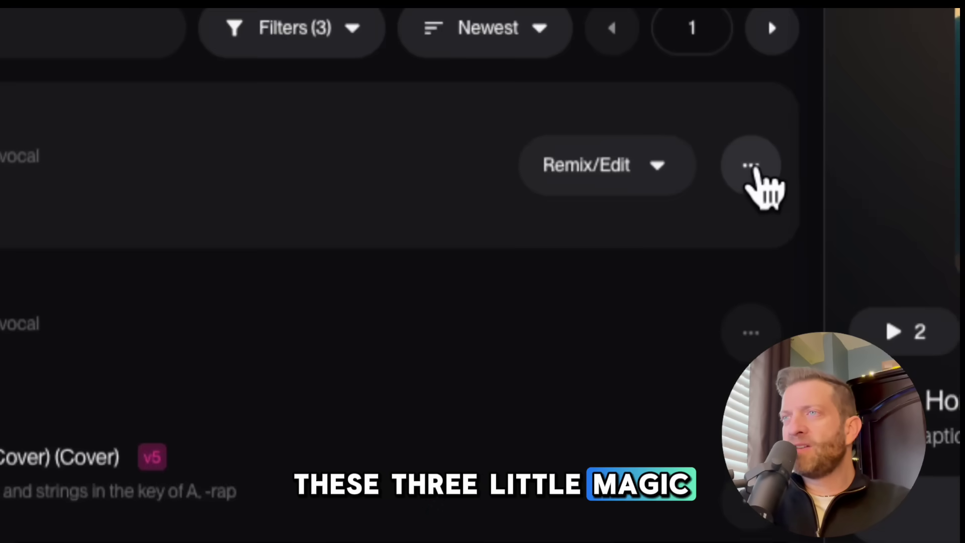
left_click(751, 167)
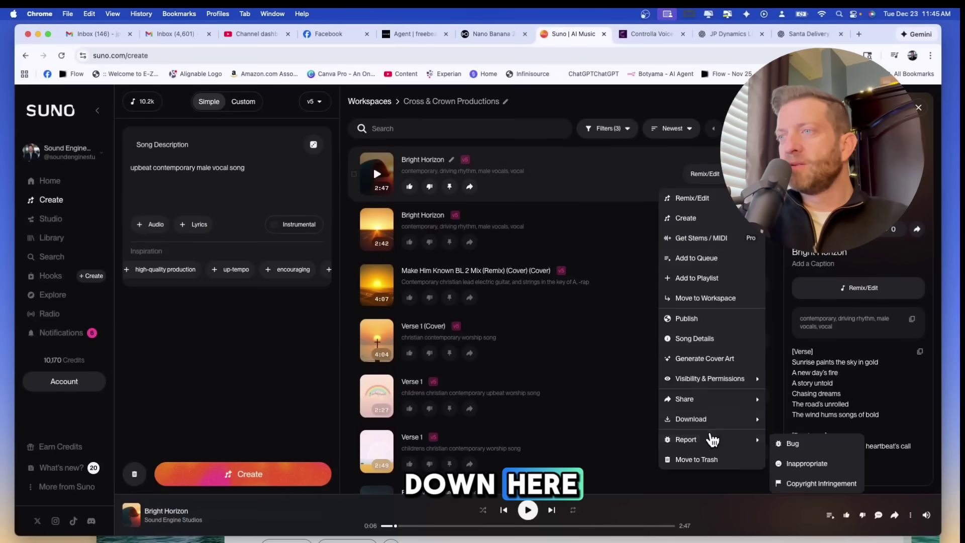
mouse_move(744, 419)
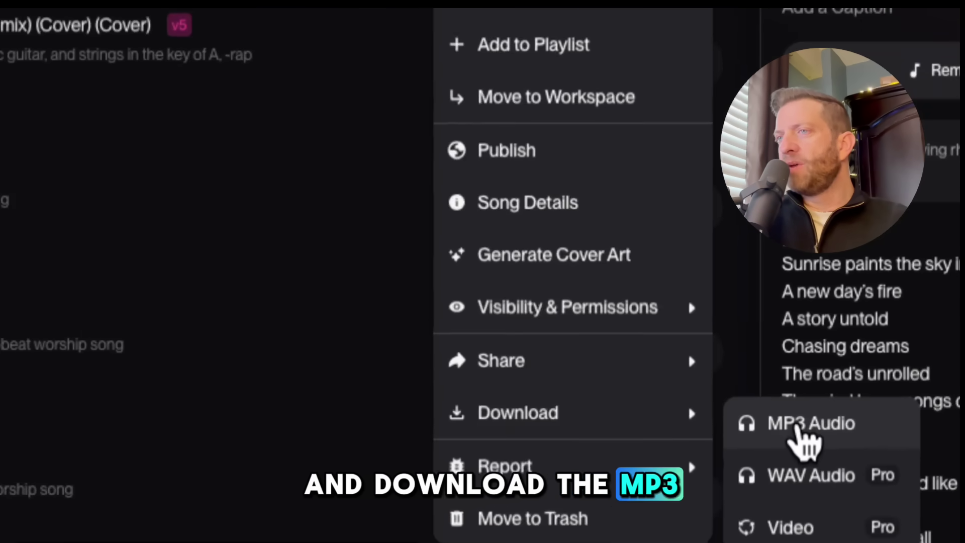
left_click(798, 427)
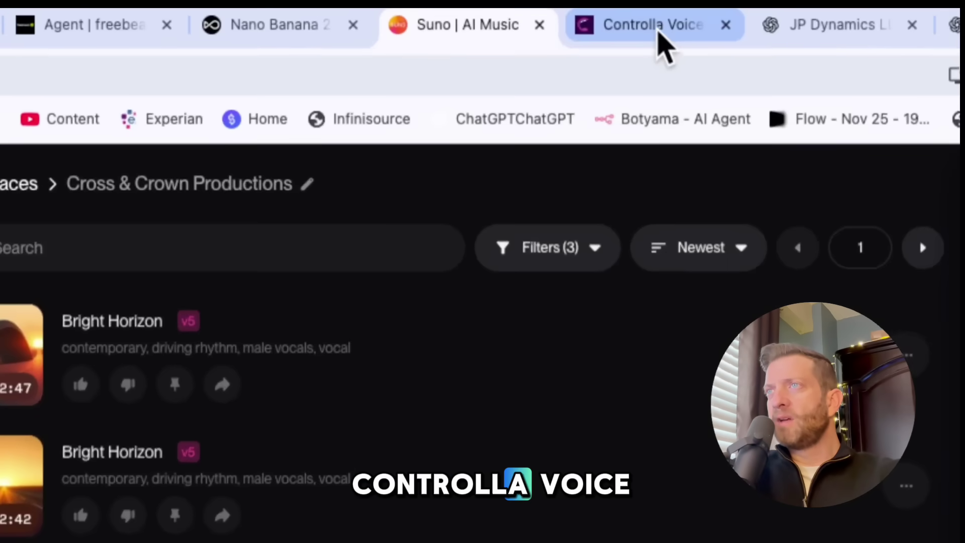
- Enter Controlla Voice and visit My Library, Song Gen, Swap Voice, Split Stems and Style Sampler
left_click(652, 35)
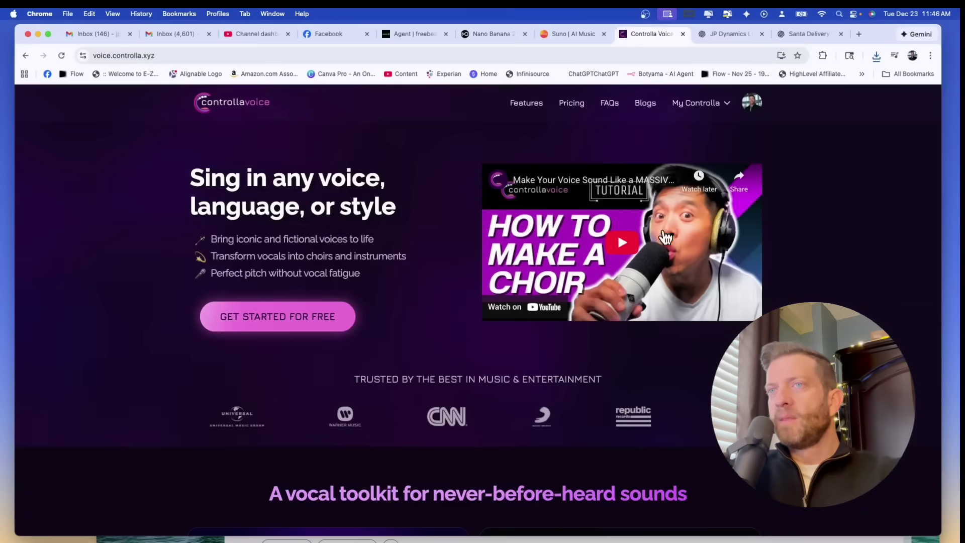
left_click(279, 324)
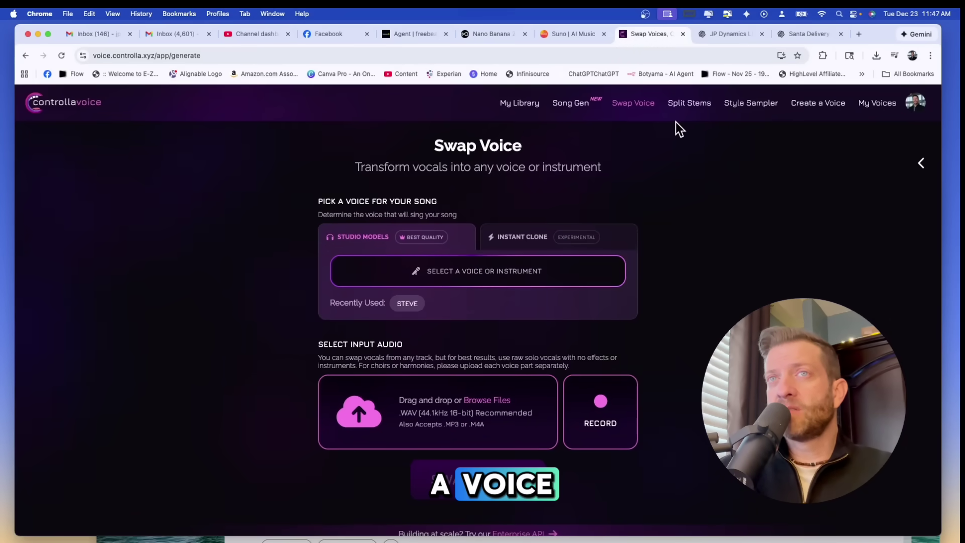
left_click(519, 103)
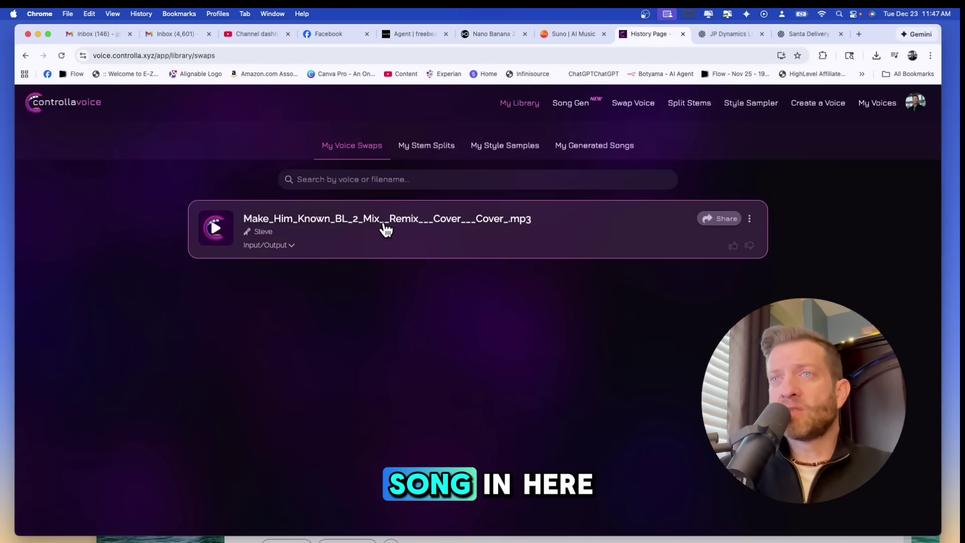
left_click(582, 110)
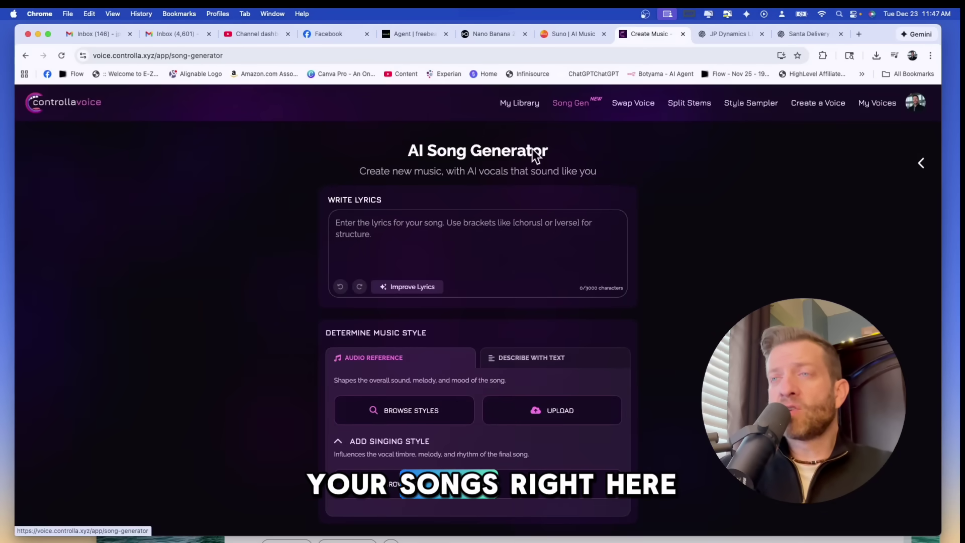
left_click(632, 107)
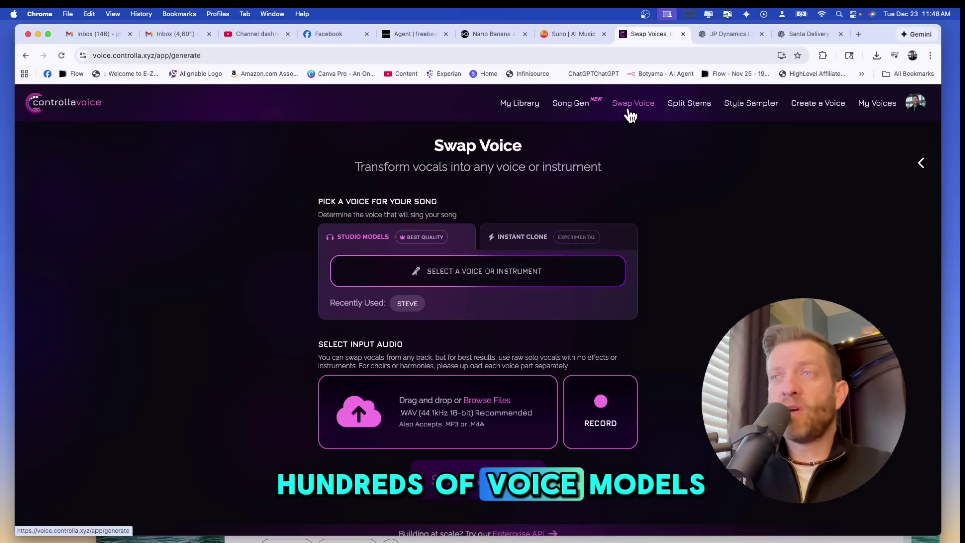
left_click(691, 108)
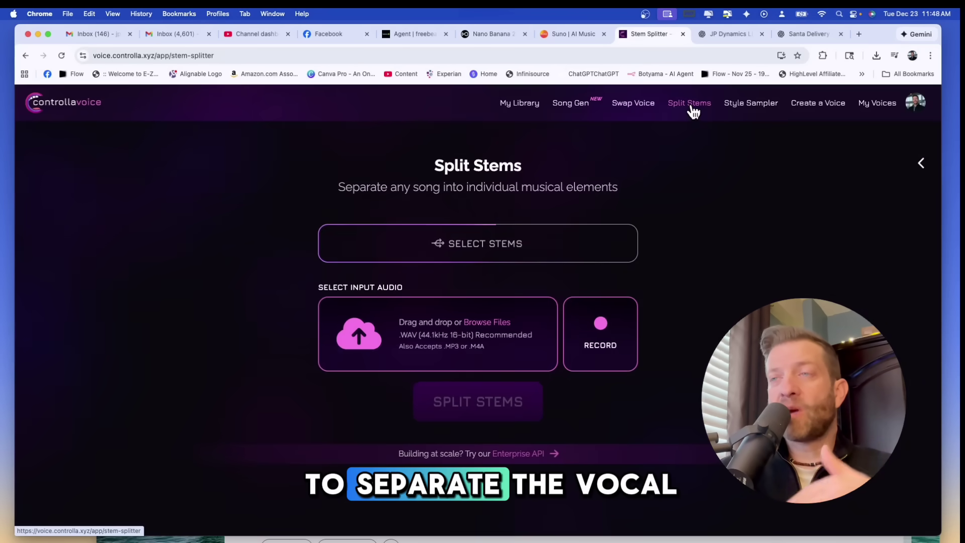
left_click(738, 108)
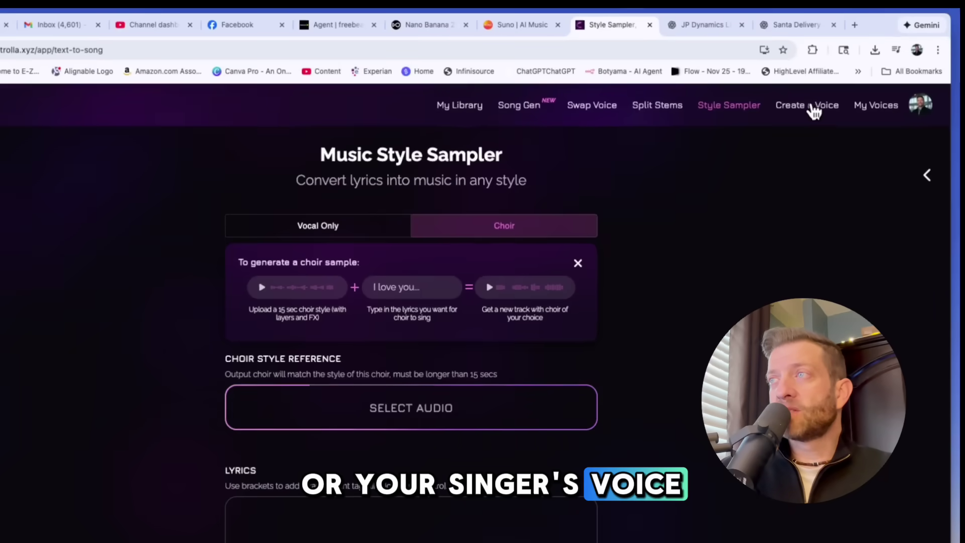
- Go to My Voices to start creating a new singing voice model
left_click(887, 112)
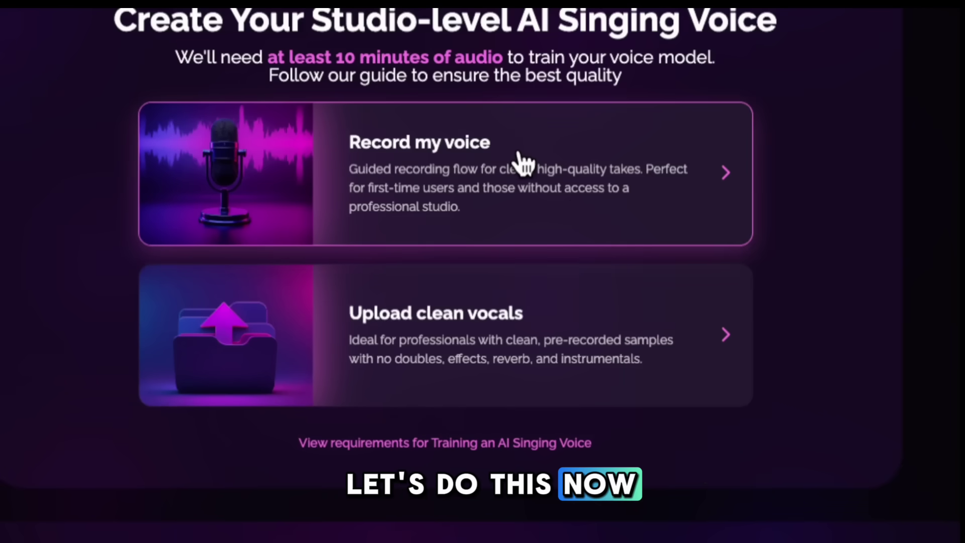
- Start Record my voice, choose M-Track (0763:4008) for headphones, and confirm headphone readiness
left_click(520, 161)
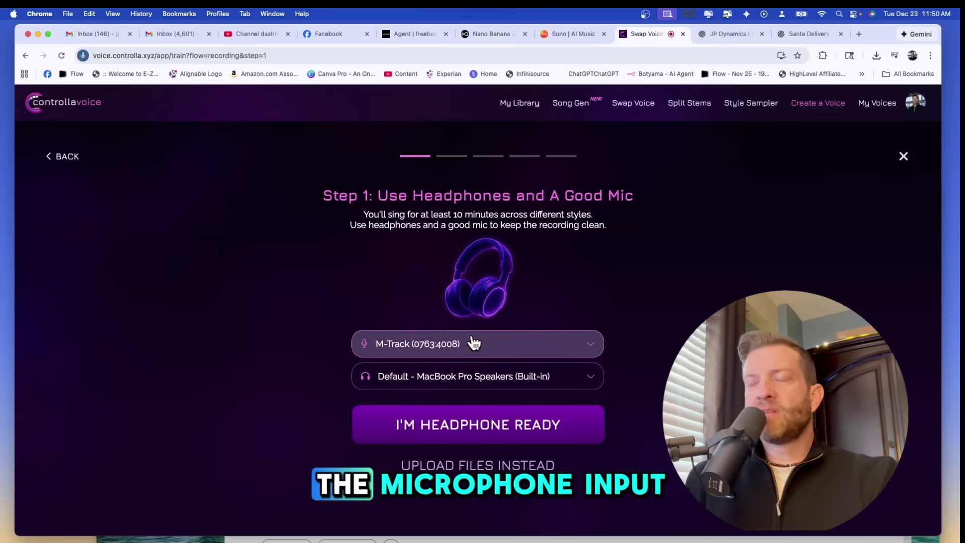
left_click(517, 383)
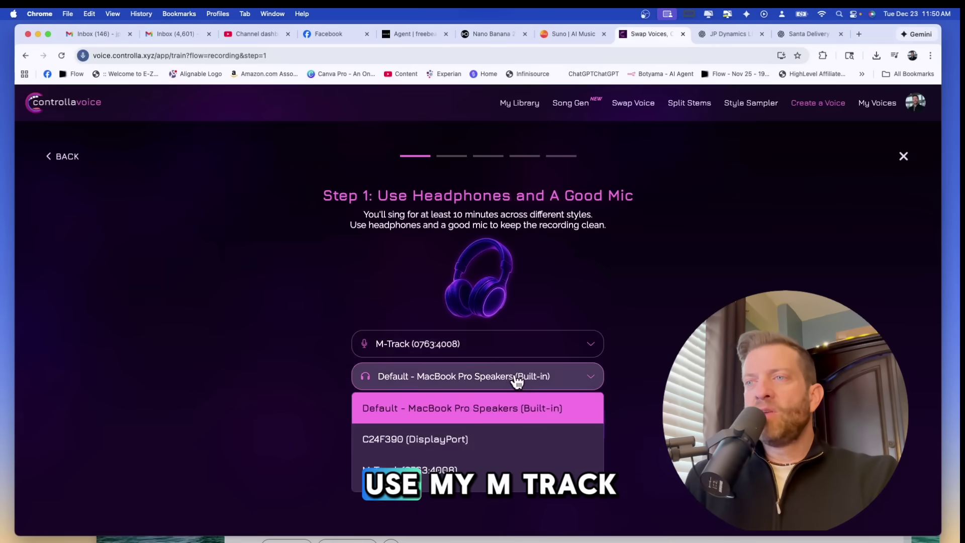
left_click(459, 466)
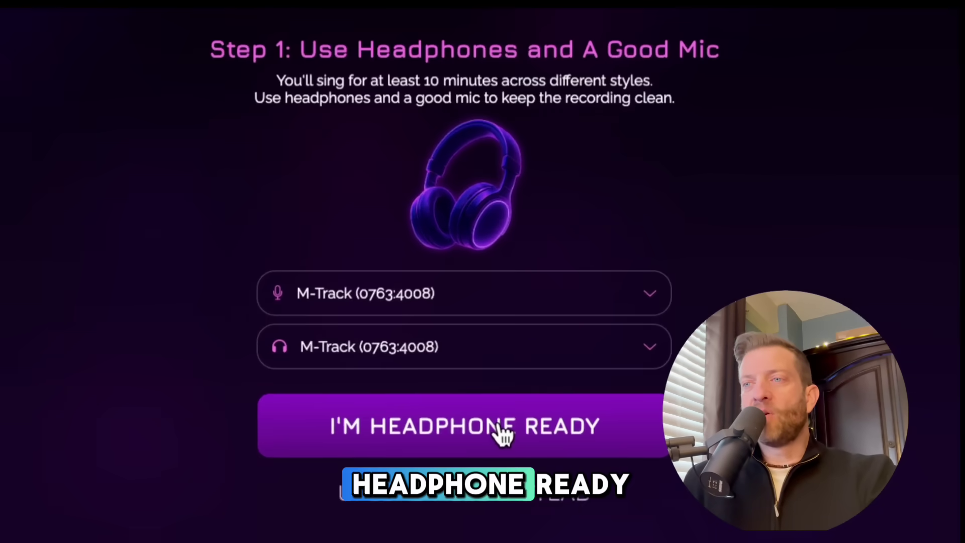
left_click(500, 433)
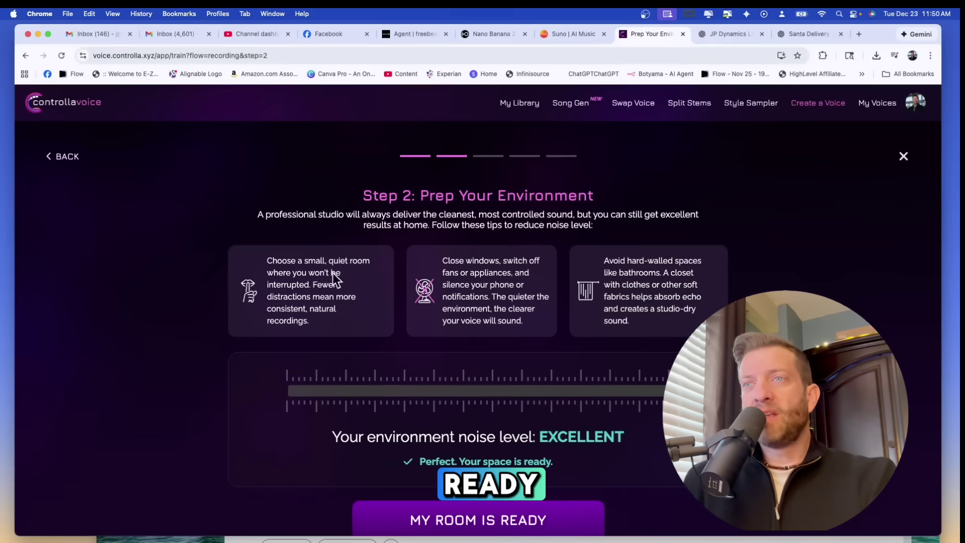
- Confirm the room is ready and paste the Oasis Wonderwall YouTube link as the sing-along song
left_click(497, 520)
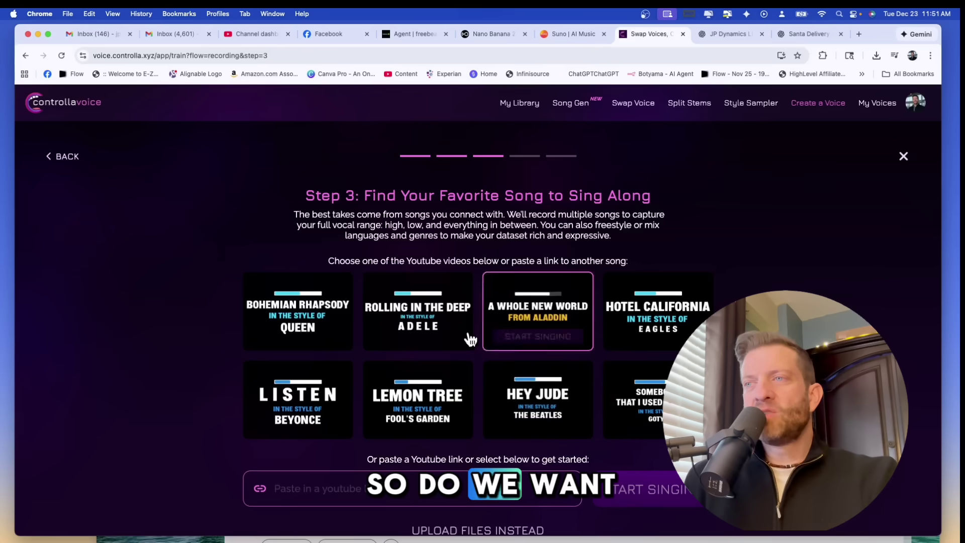
mouse_move(535, 341)
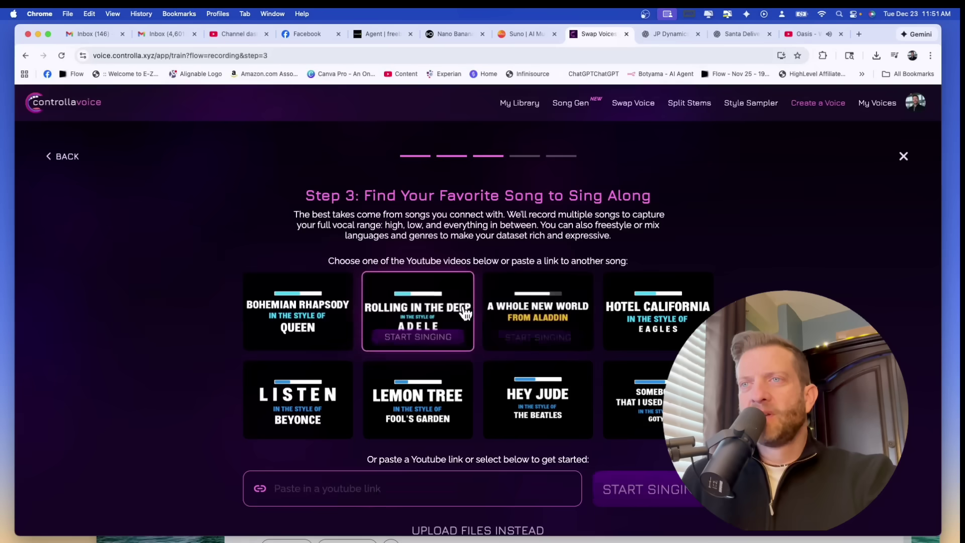
mouse_move(308, 327)
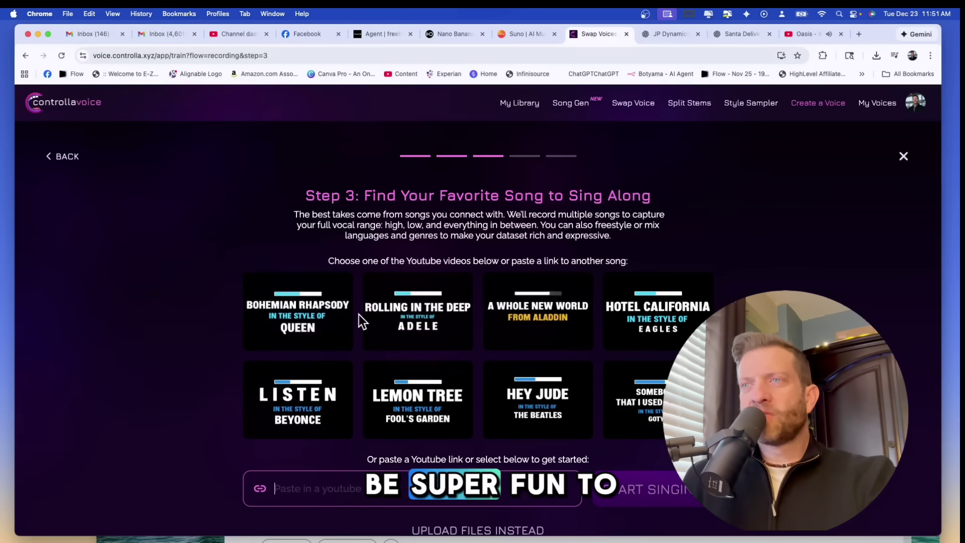
mouse_move(648, 324)
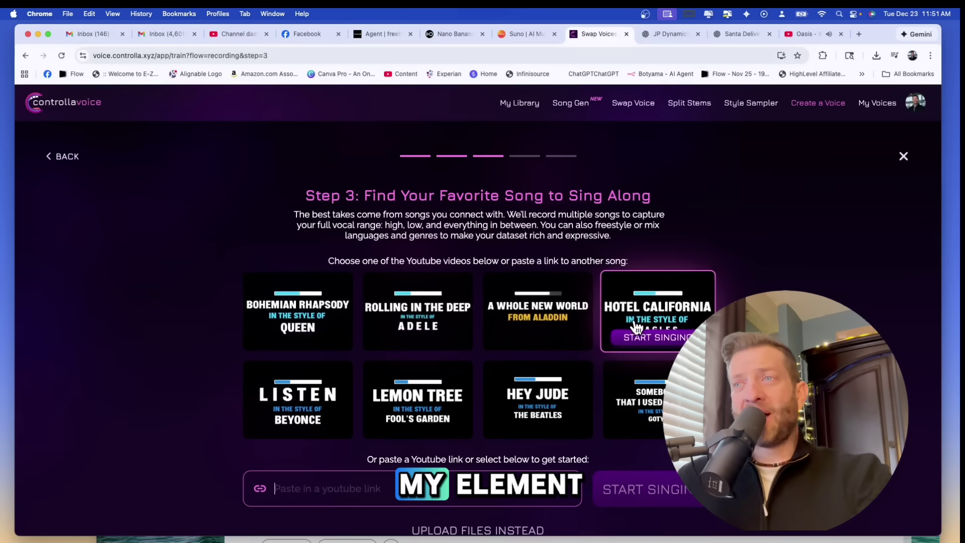
mouse_move(531, 314)
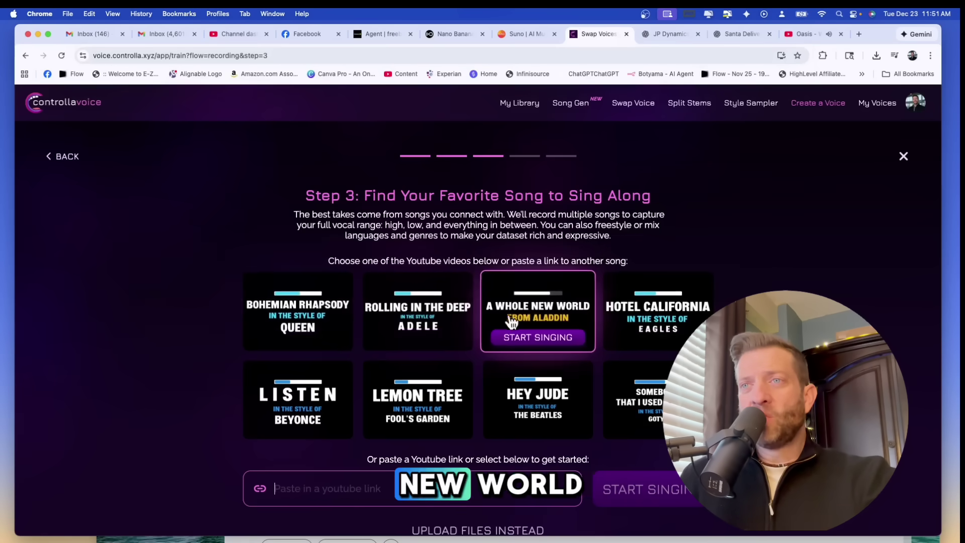
mouse_move(329, 311)
mouse_move(373, 322)
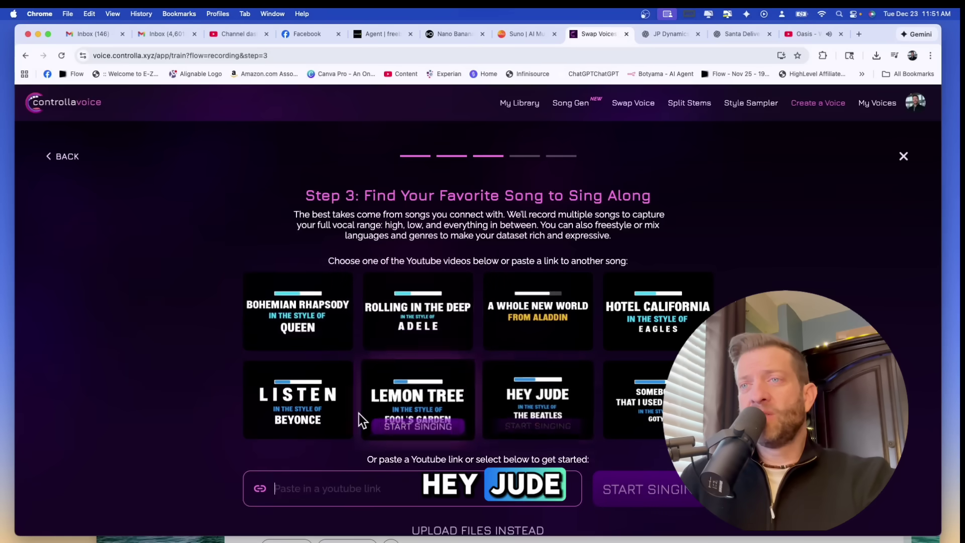
mouse_move(433, 402)
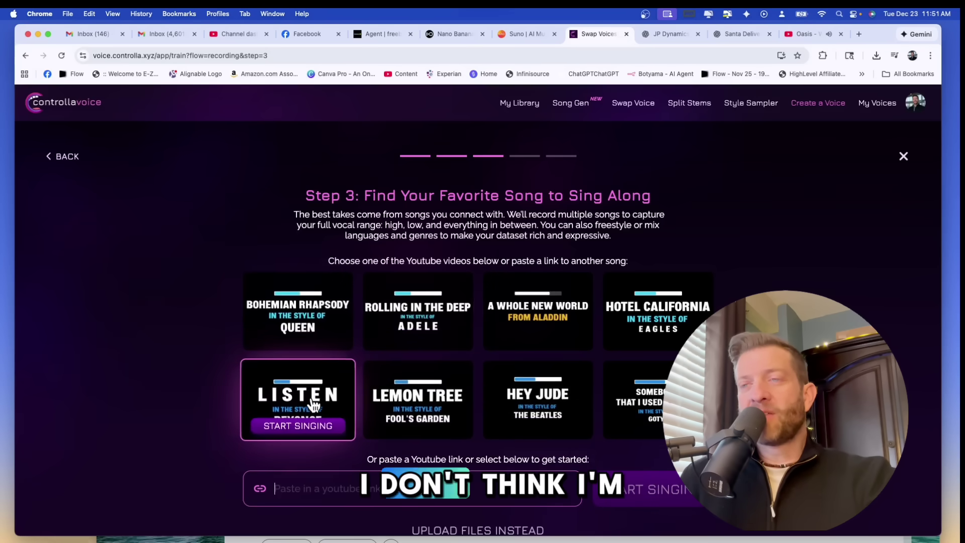
left_click(408, 490)
key("super+v")
mouse_move(573, 412)
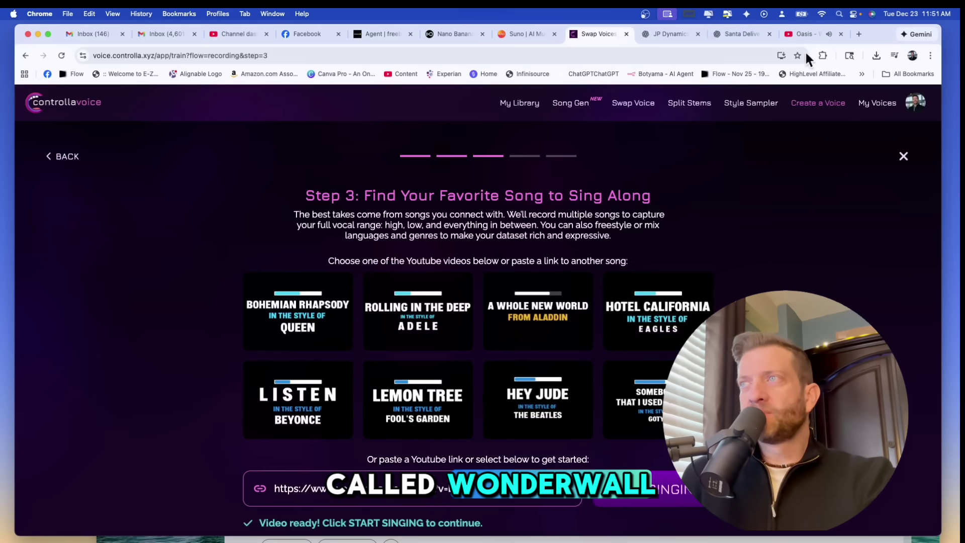
scroll(611, 438, "down", 2)
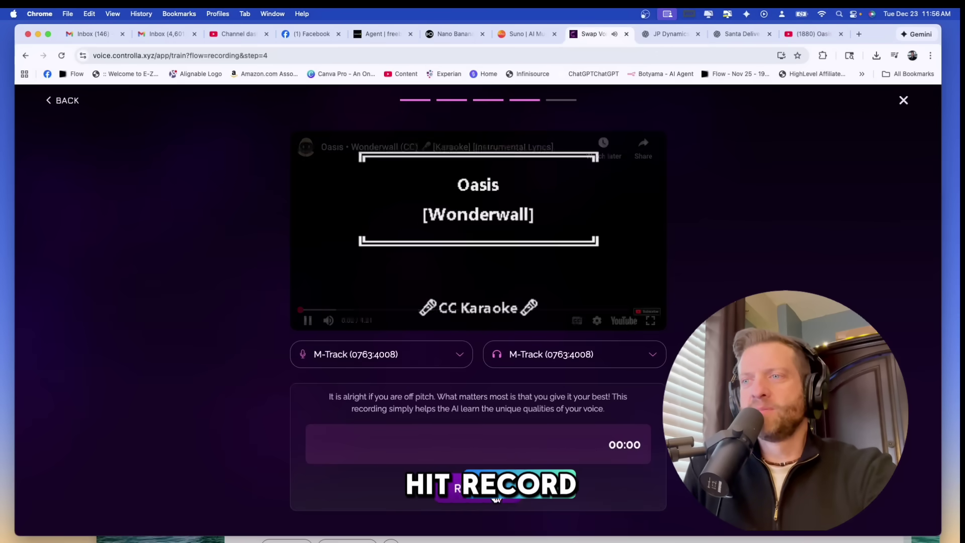
- Record sung takes until four files total 10:11 minutes
left_click(495, 497)
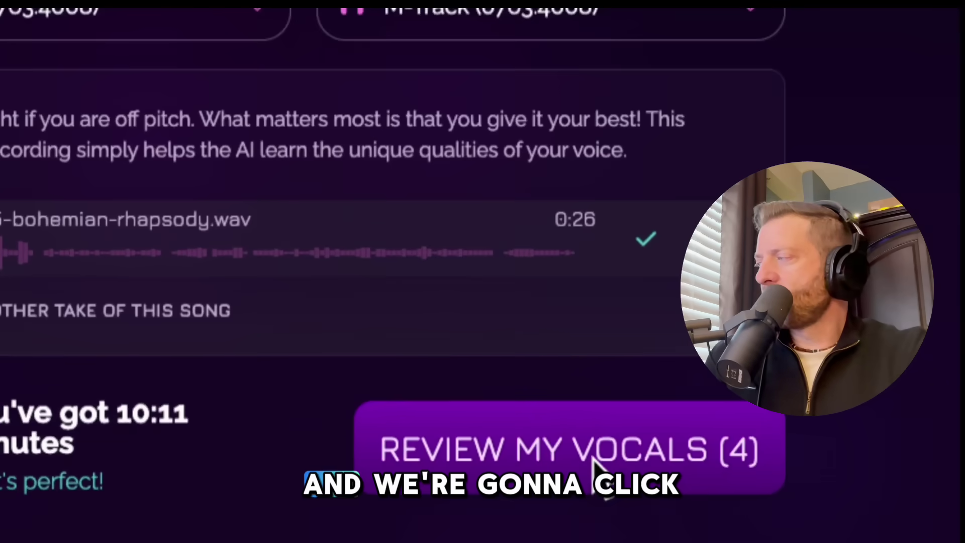
- Open the review page and scroll through the four recorded takes totalling 10:11
left_click(588, 459)
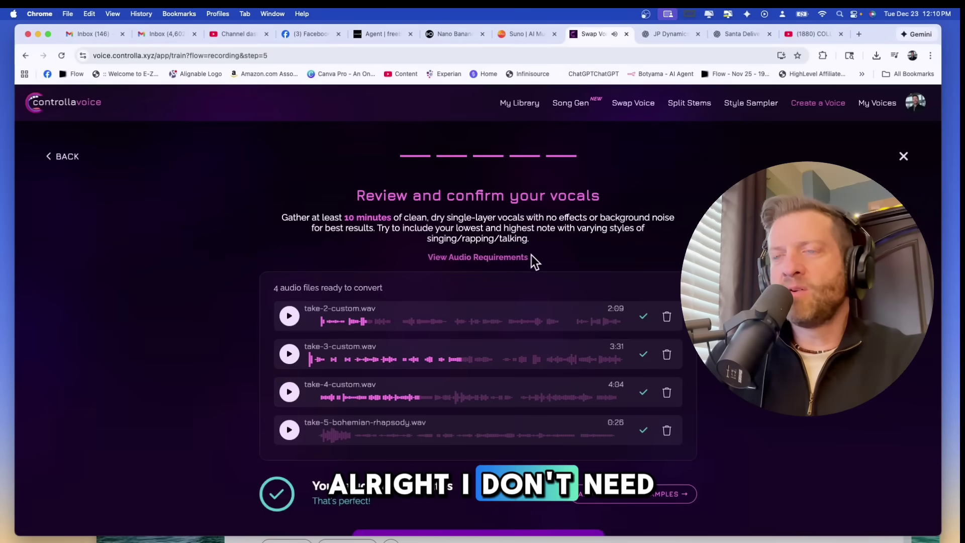
scroll(625, 459, "down", 3)
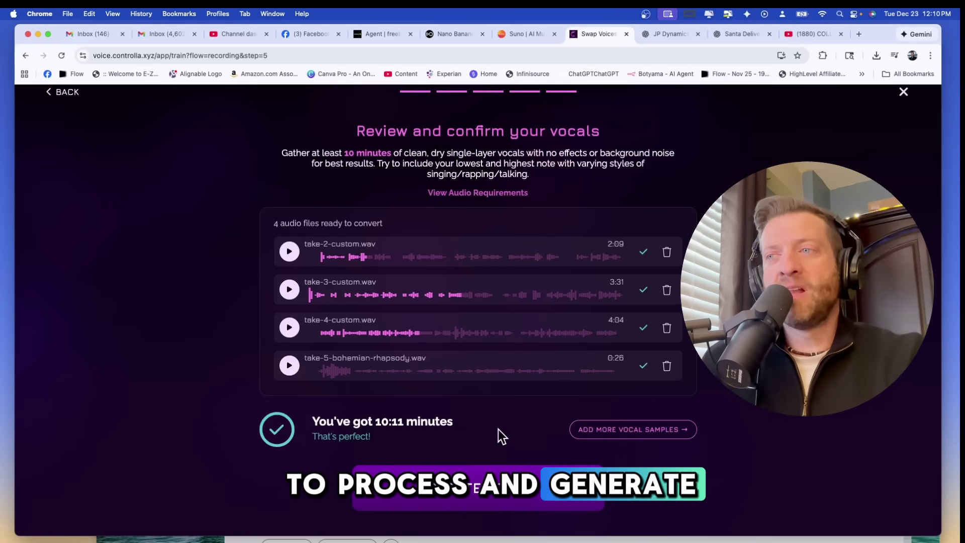
- Proceed to create the voice and accept the voice credit and refund terms
left_click(502, 499)
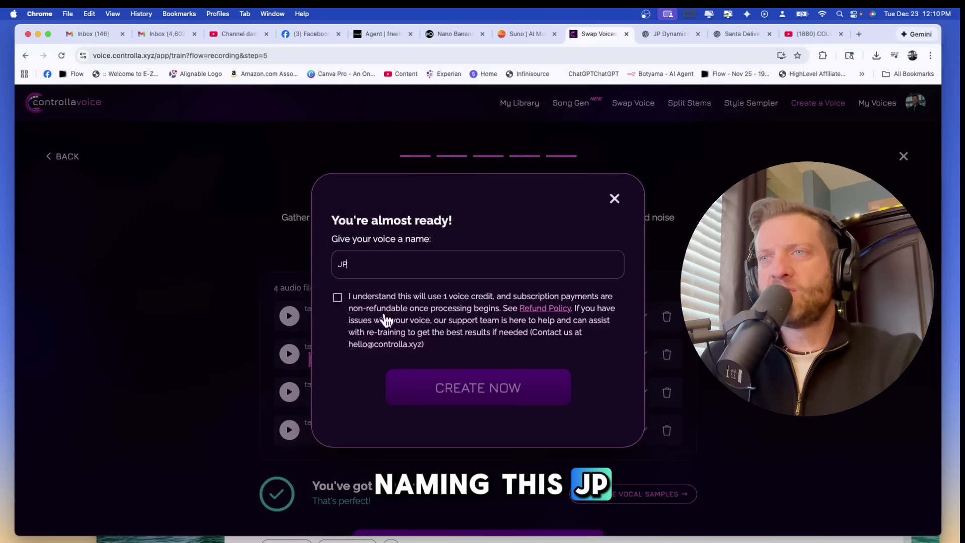
left_click(337, 299)
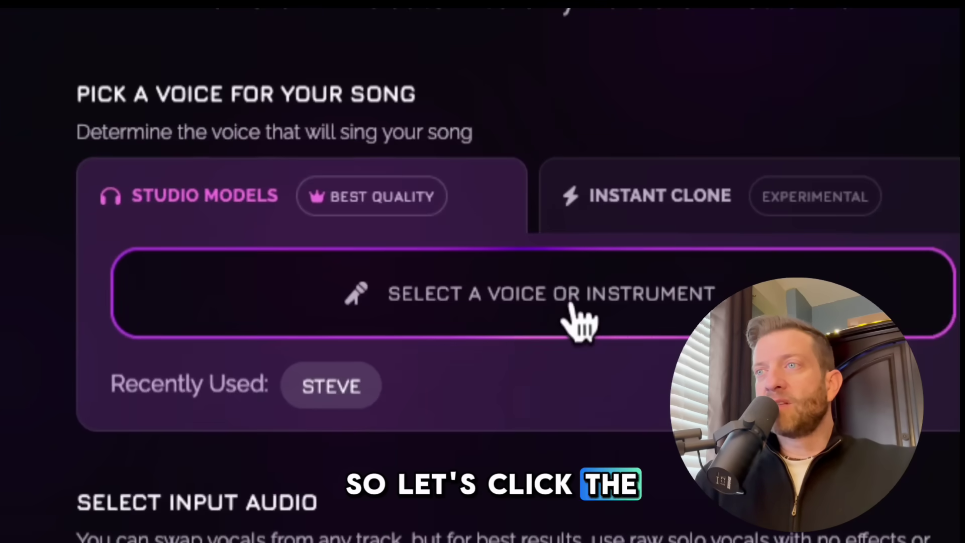
- Open the voice picker and browse Royalty Free Voices, then the seven instrument options
left_click(585, 303)
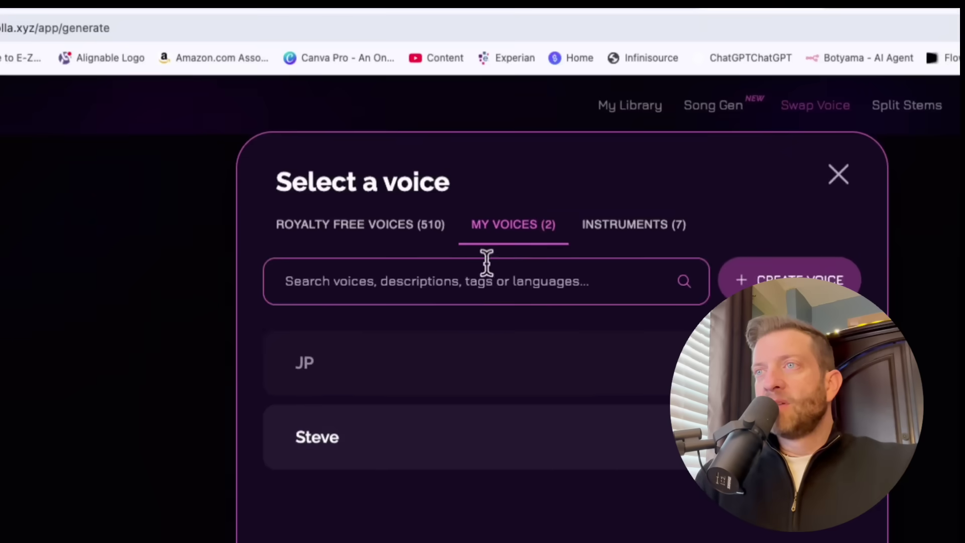
left_click(396, 227)
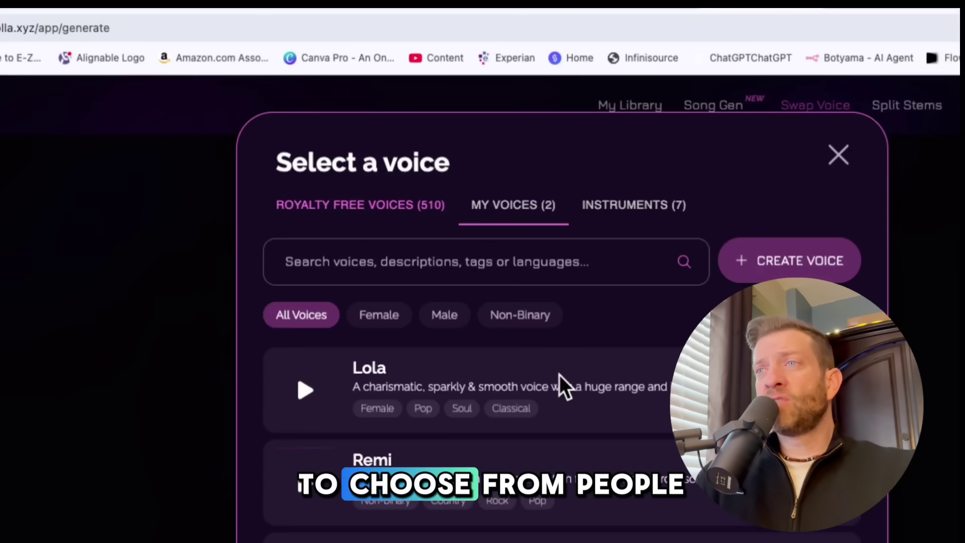
scroll(559, 382, "down", 5)
scroll(615, 421, "up", 2)
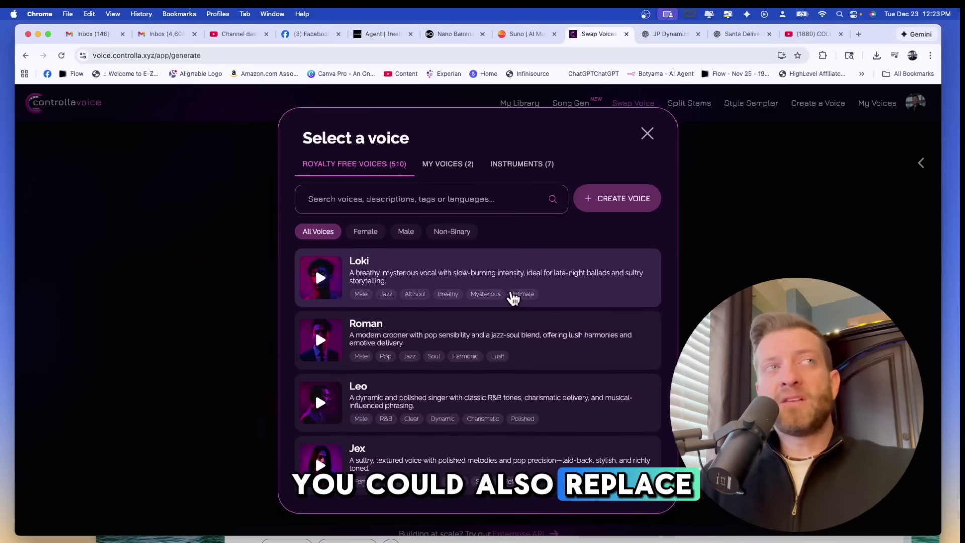
left_click(527, 165)
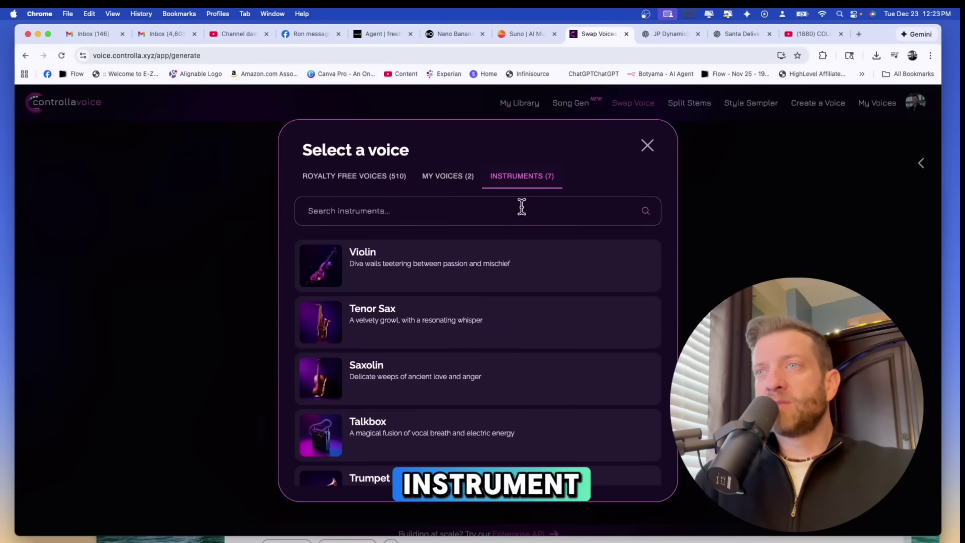
scroll(412, 292, "down", 3)
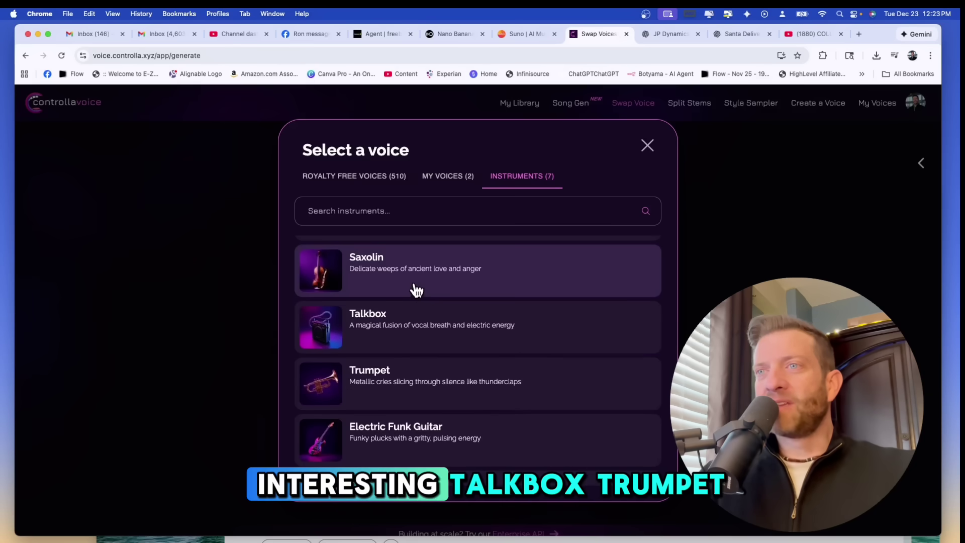
scroll(391, 335, "down", 1)
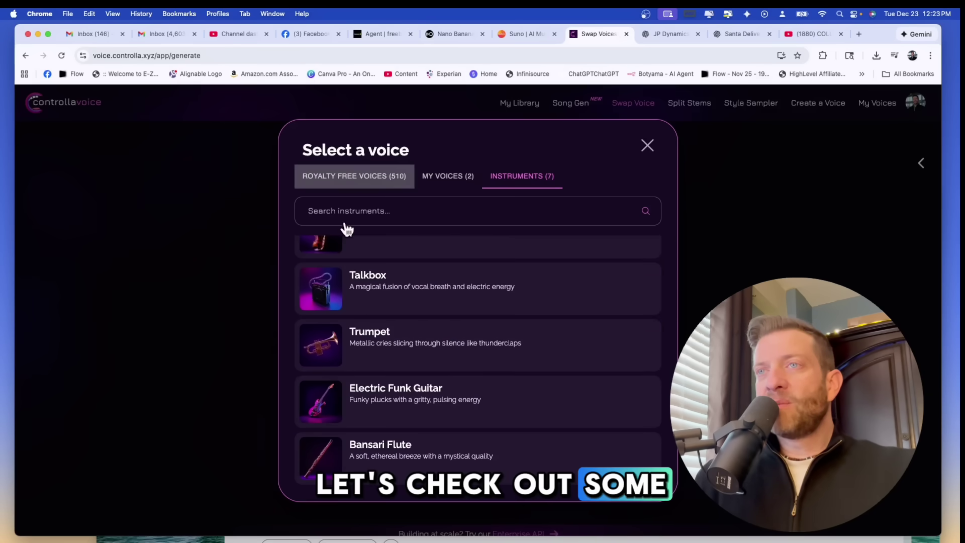
- Preview the Lola, Scott, Caleb and Mack royalty-free voice samples, scrolling through the list
left_click(366, 181)
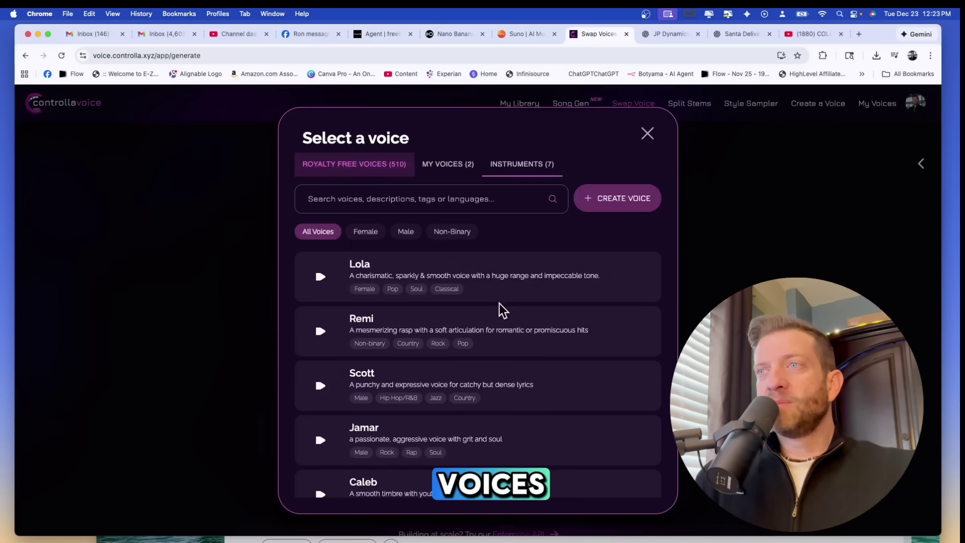
left_click(321, 278)
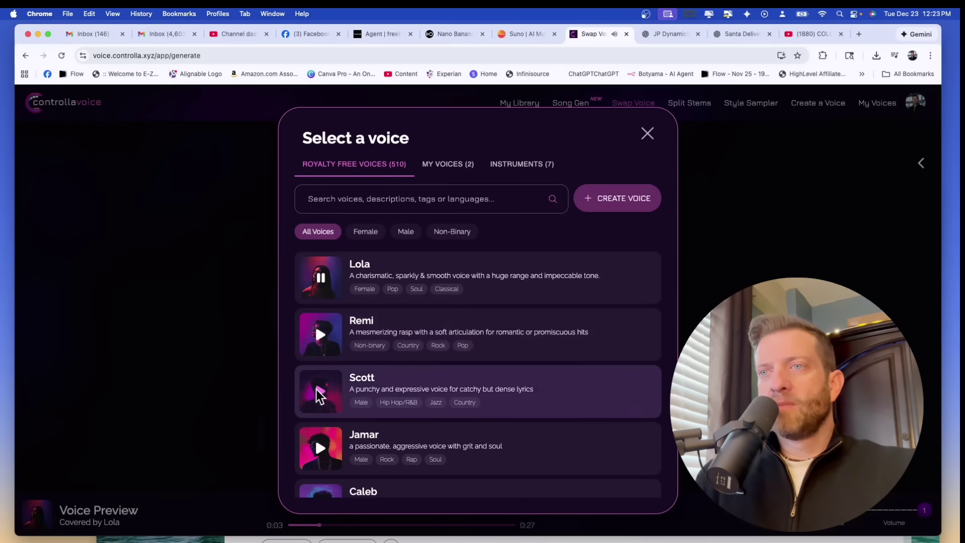
left_click(321, 393)
scroll(321, 397, "down", 3)
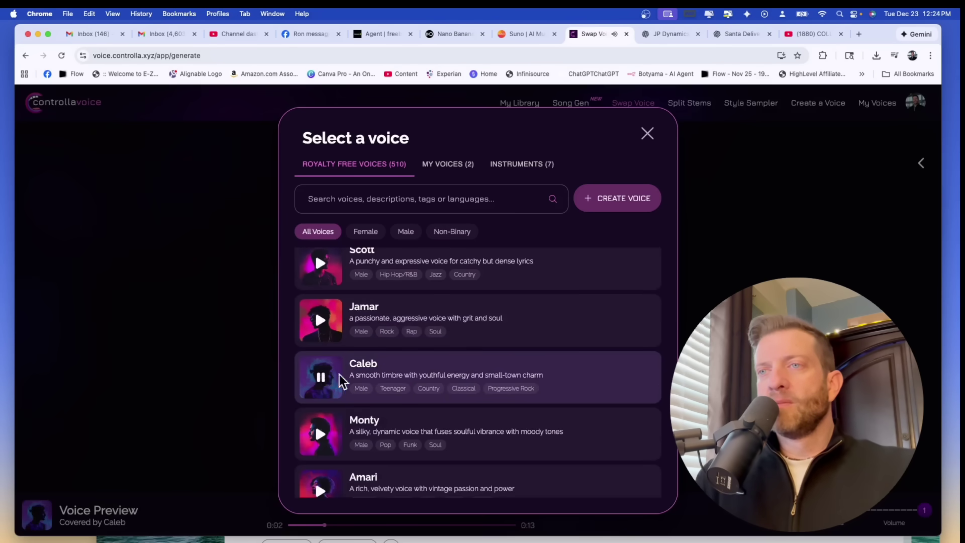
left_click(358, 379)
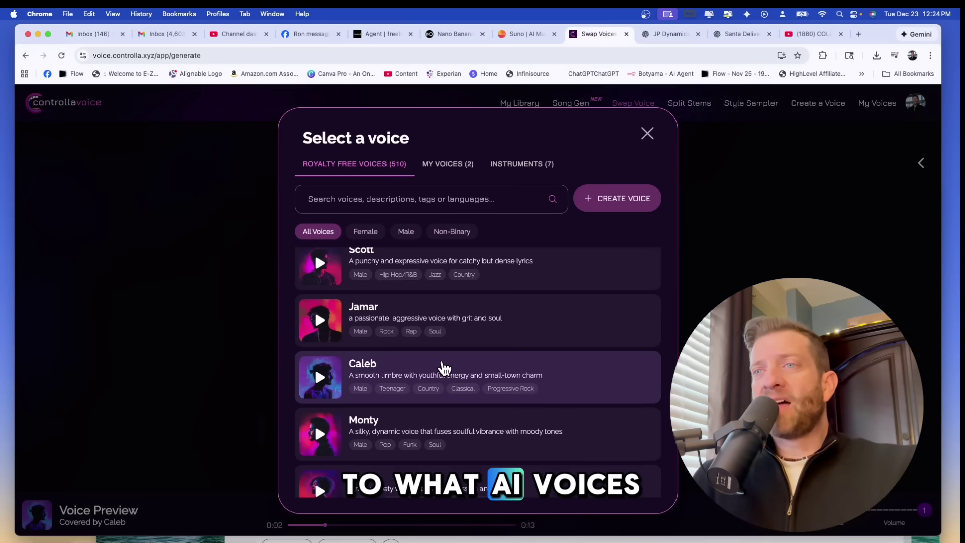
scroll(382, 372, "down", 3)
left_click(322, 411)
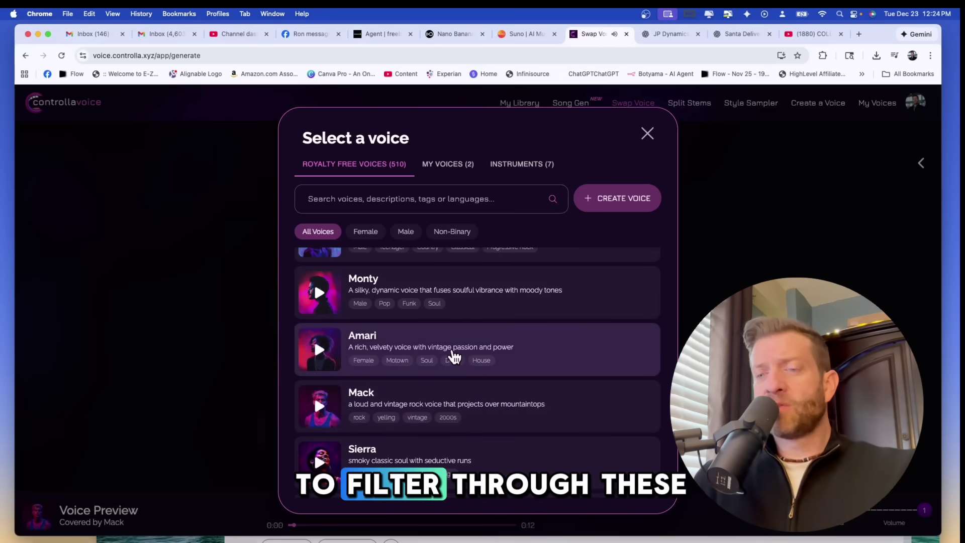
scroll(450, 356, "down", 3)
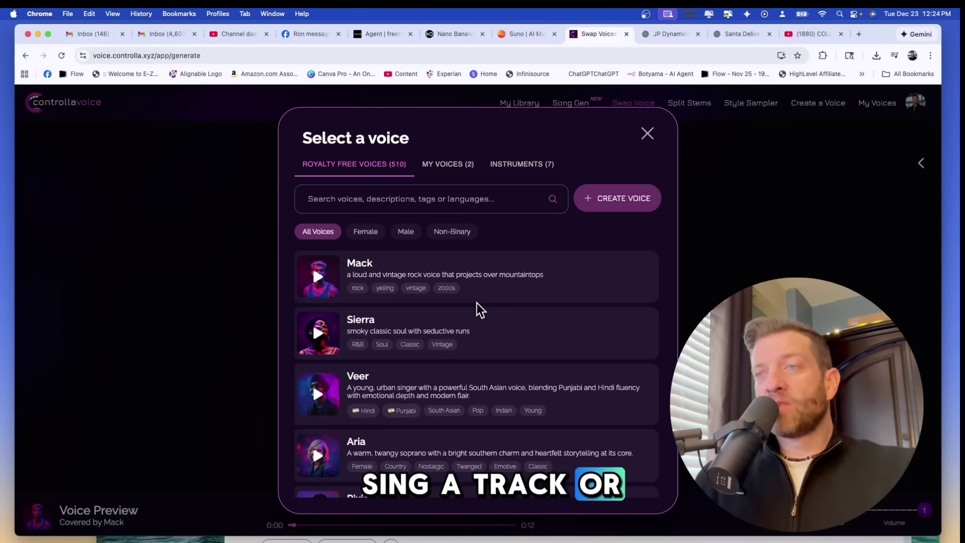
scroll(477, 309, "down", 10)
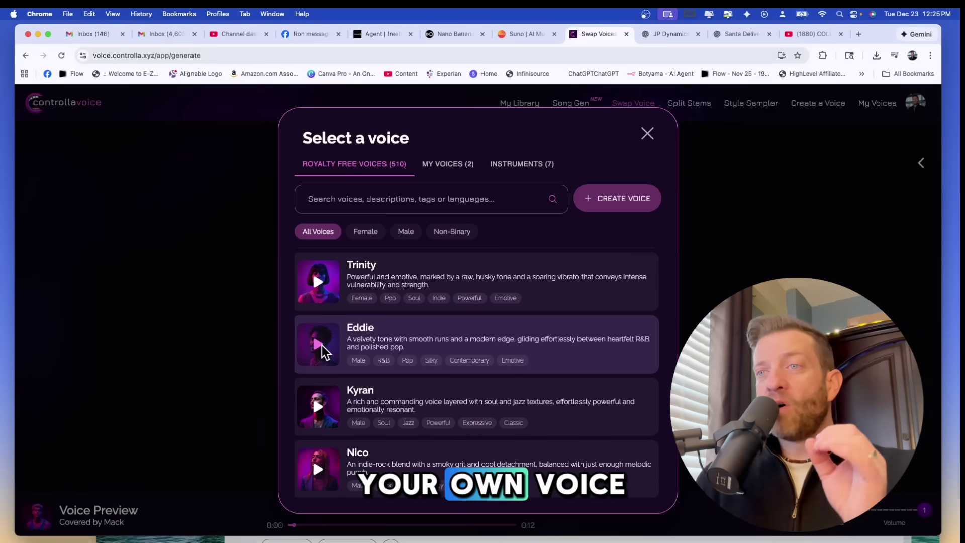
scroll(323, 351, "down", 5)
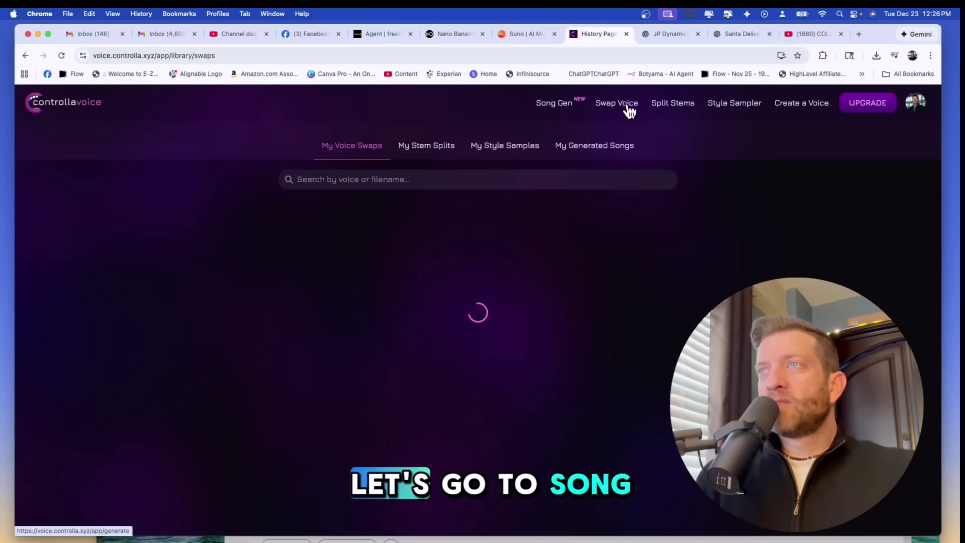
- Open the AI Song Generator and enter 'christmas song' as the song idea
left_click(623, 106)
left_click(567, 108)
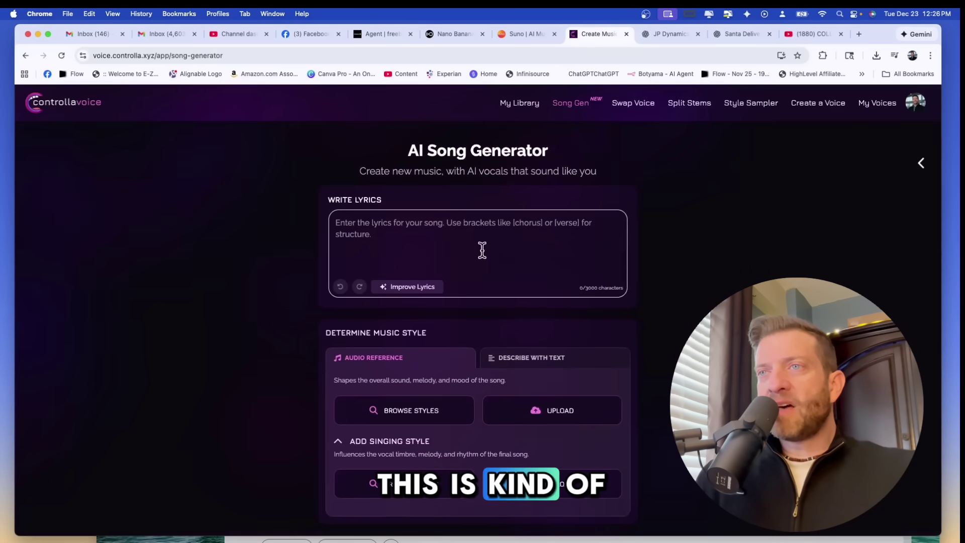
left_click(420, 230)
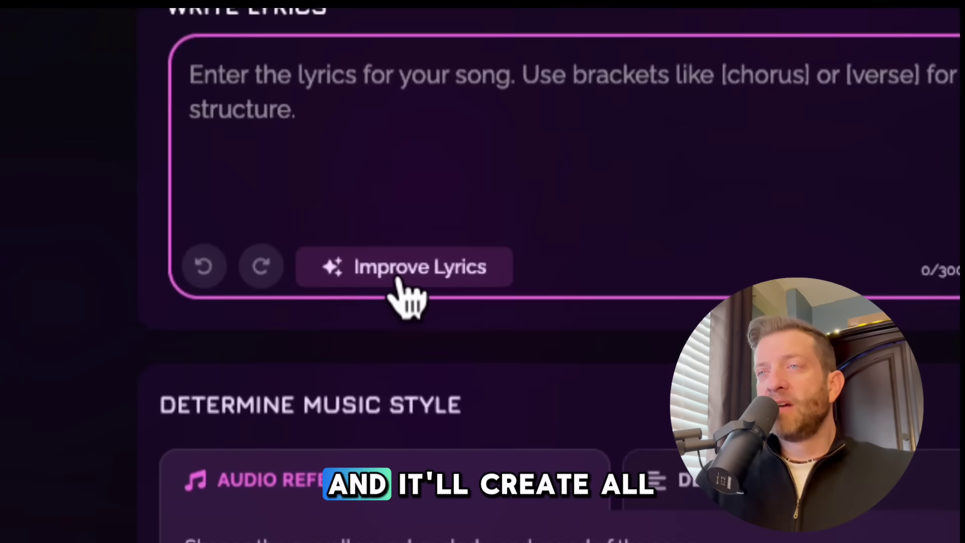
right_click(465, 124)
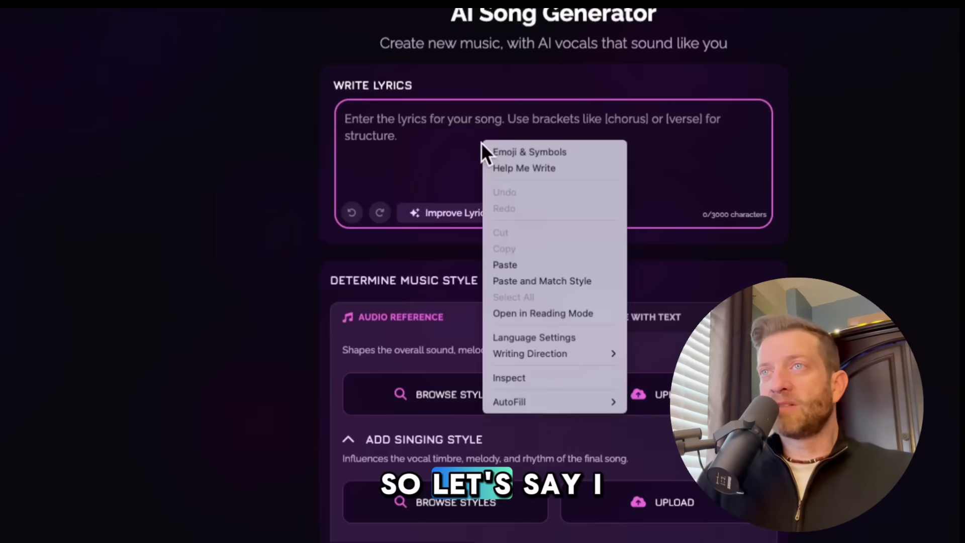
left_click(427, 134)
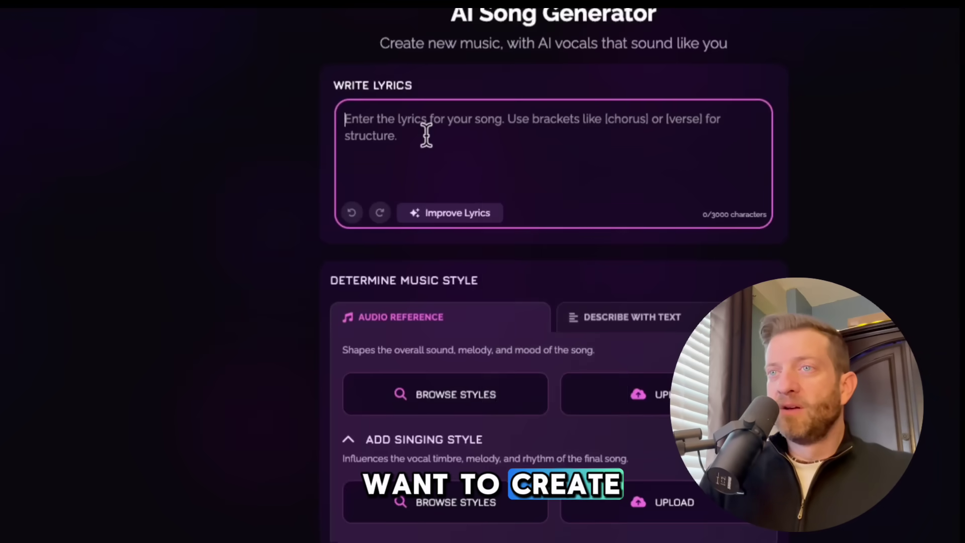
type("christmas so")
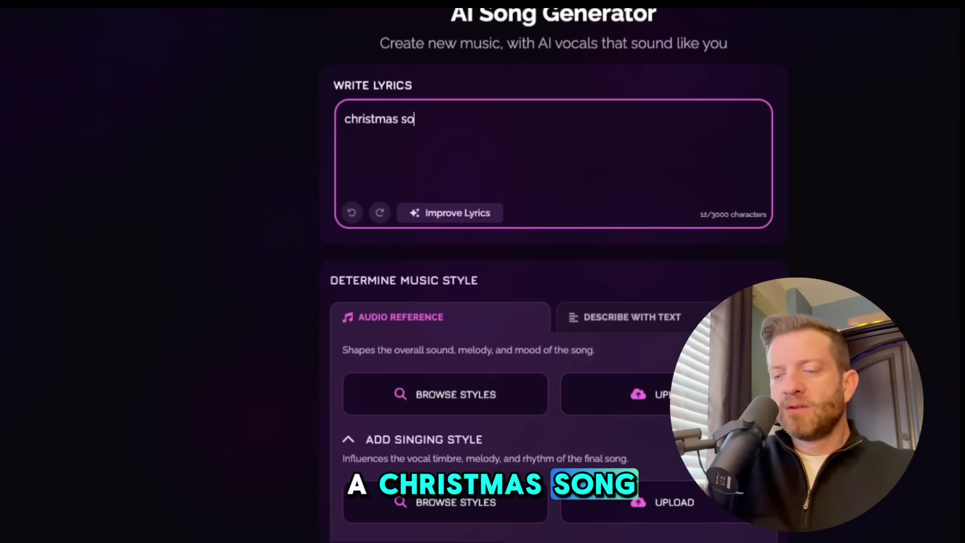
type("ng")
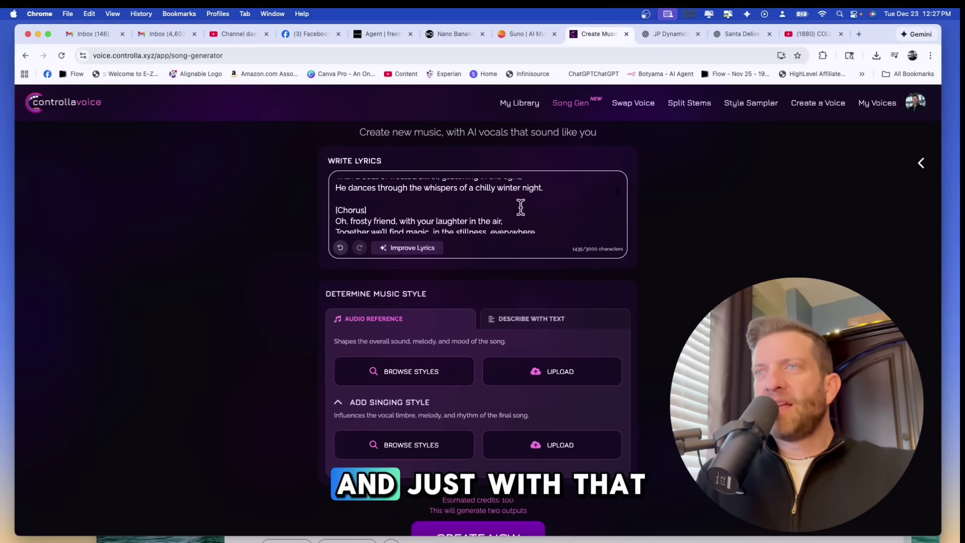
- Describe the style as 'upbeat jazz christmas song with jingle bells' in text and create the song
scroll(520, 211, "up", 5)
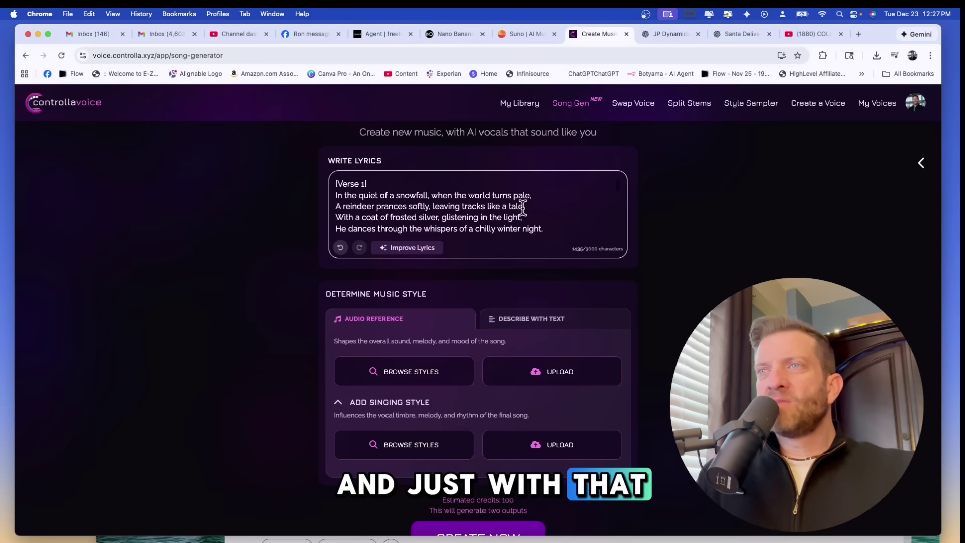
scroll(523, 206, "down", 3)
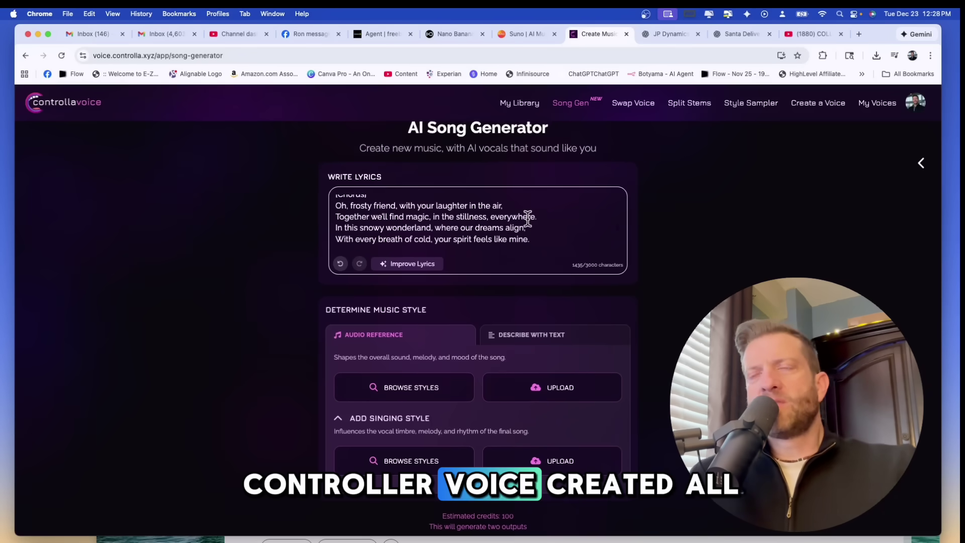
scroll(527, 217, "down", 5)
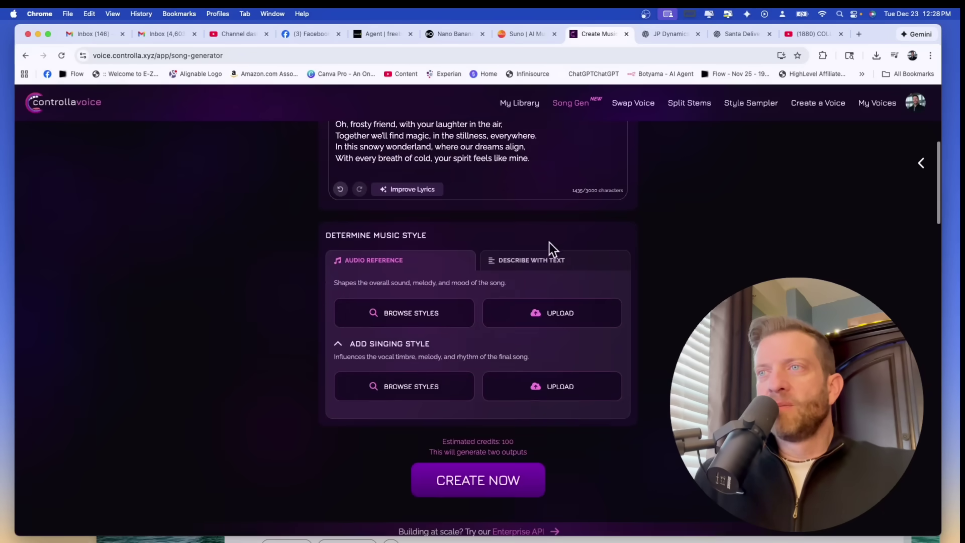
left_click(551, 237)
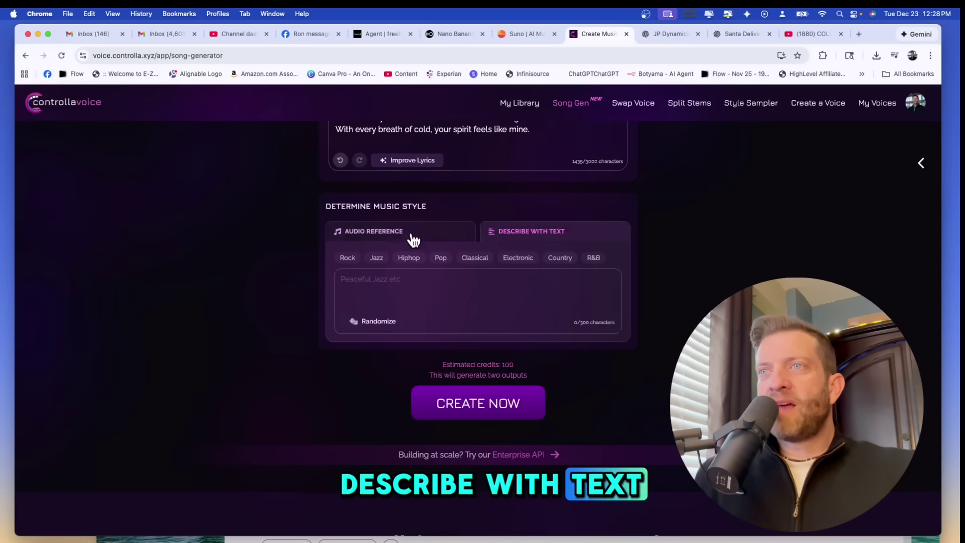
left_click(388, 238)
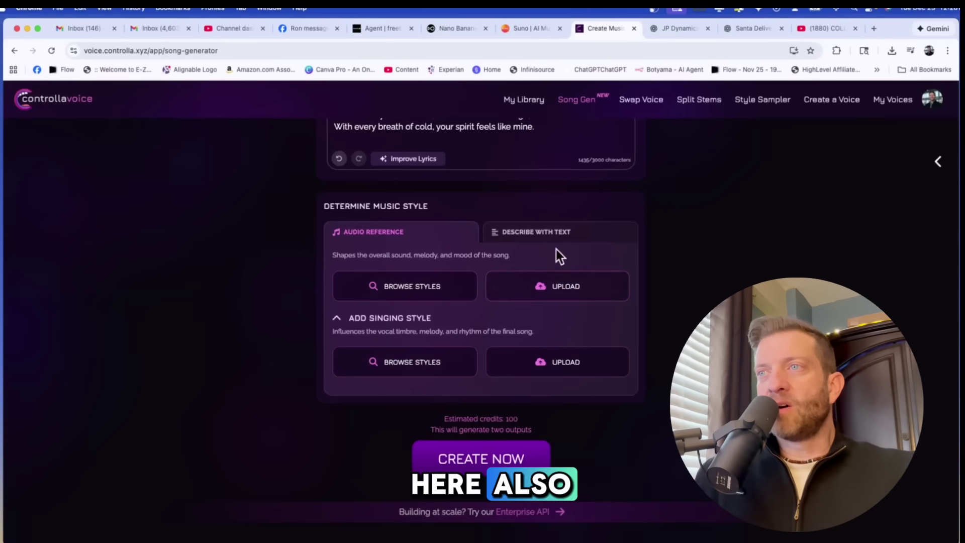
left_click(556, 231)
left_click(451, 295)
type("upbeat jazz christmas song with jingle bells")
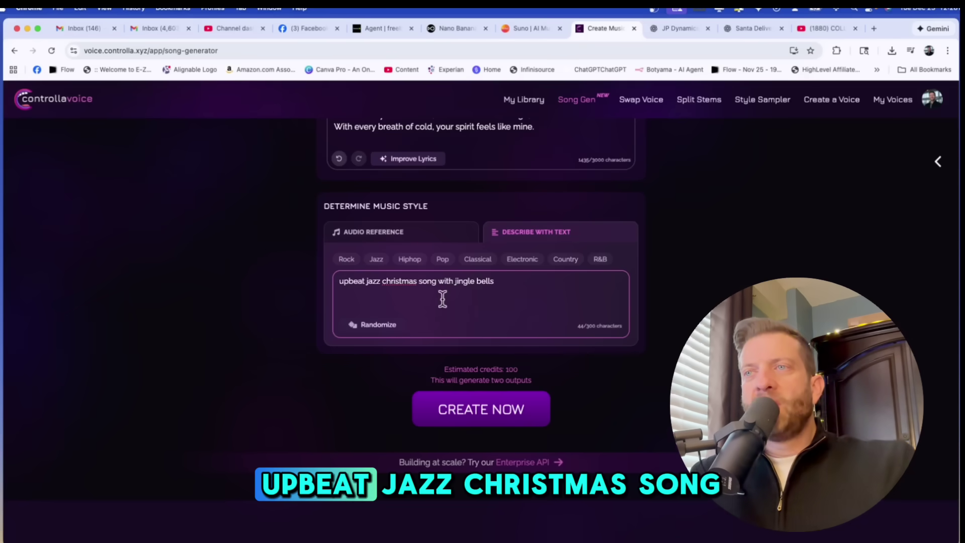
scroll(447, 290, "down", 1)
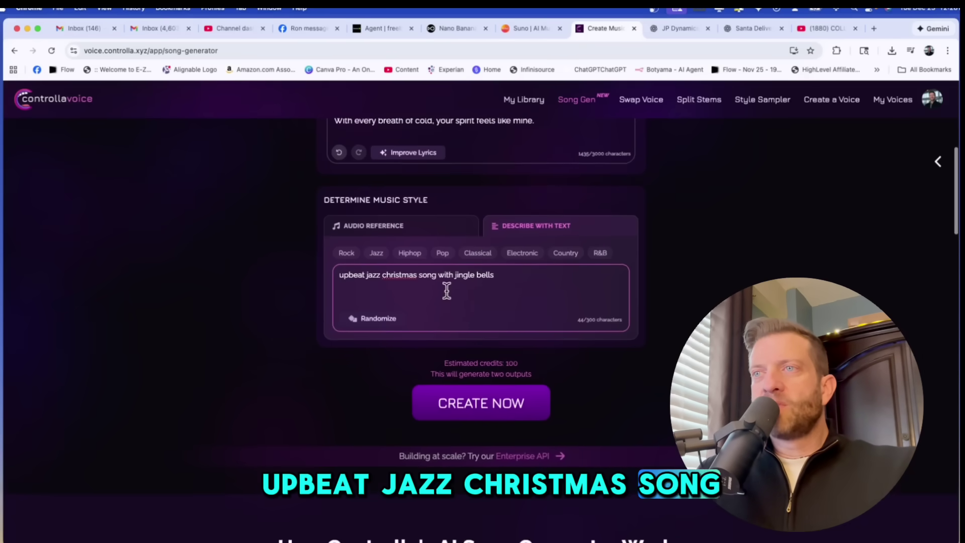
left_click(497, 408)
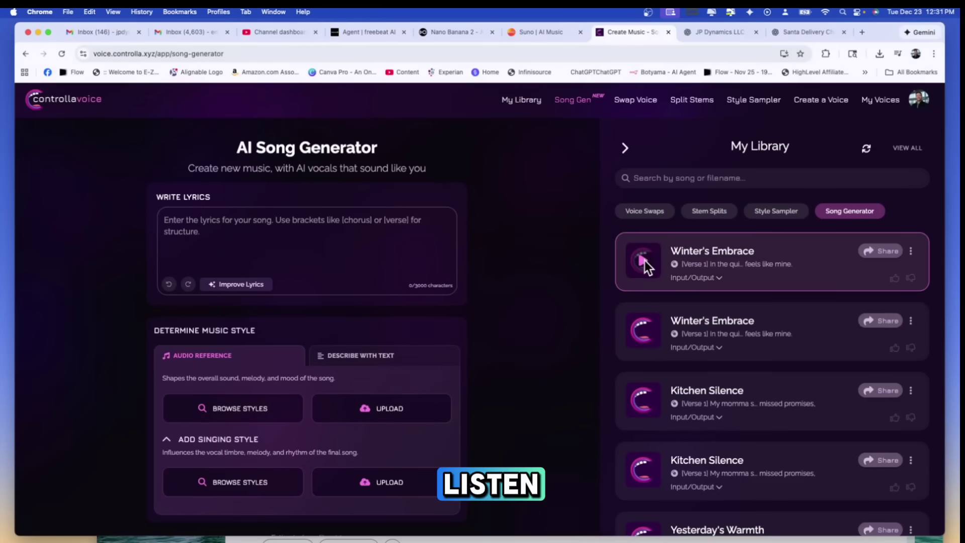
- Play and pause the first Winter's Embrace song, then open its options menu
left_click(564, 259)
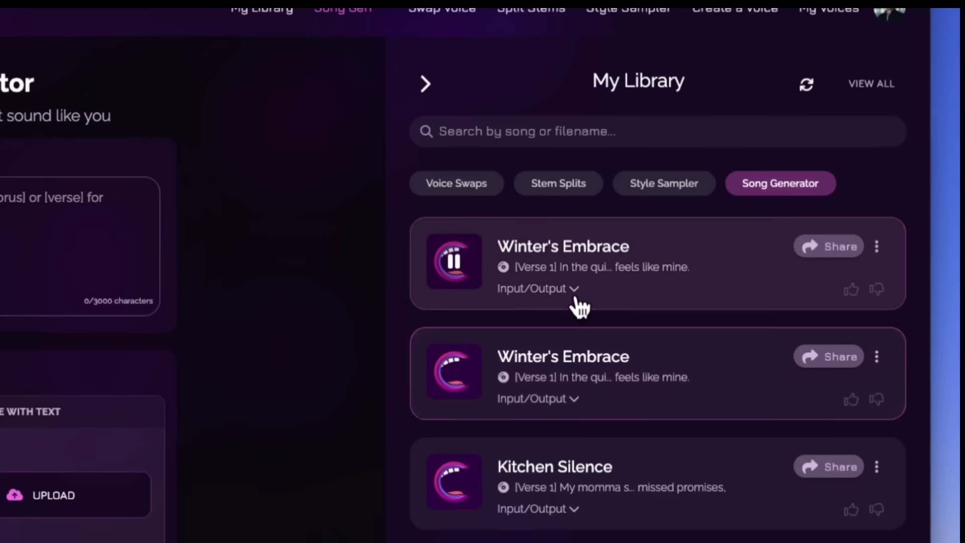
left_click(455, 260)
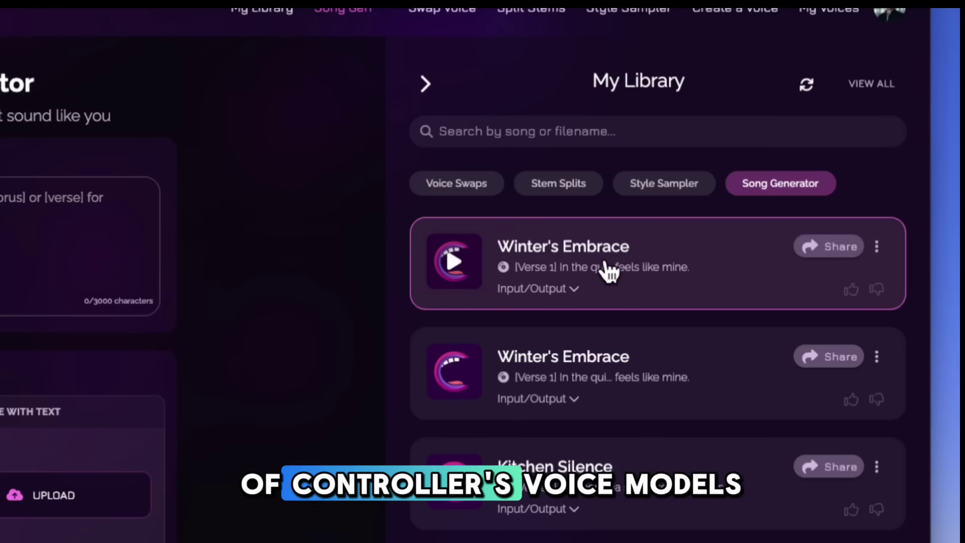
left_click(877, 247)
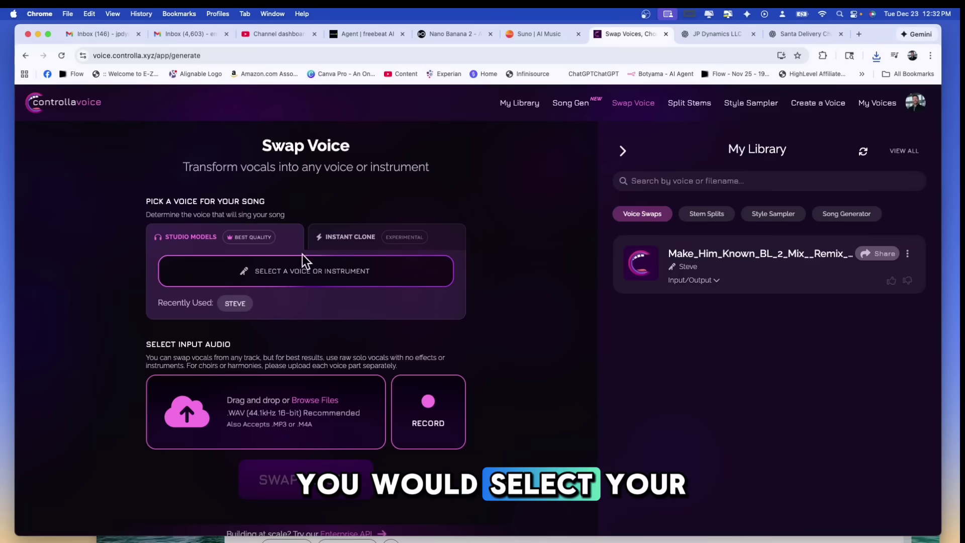
- Choose the Steve voice from the studio voice models
left_click(347, 239)
left_click(221, 240)
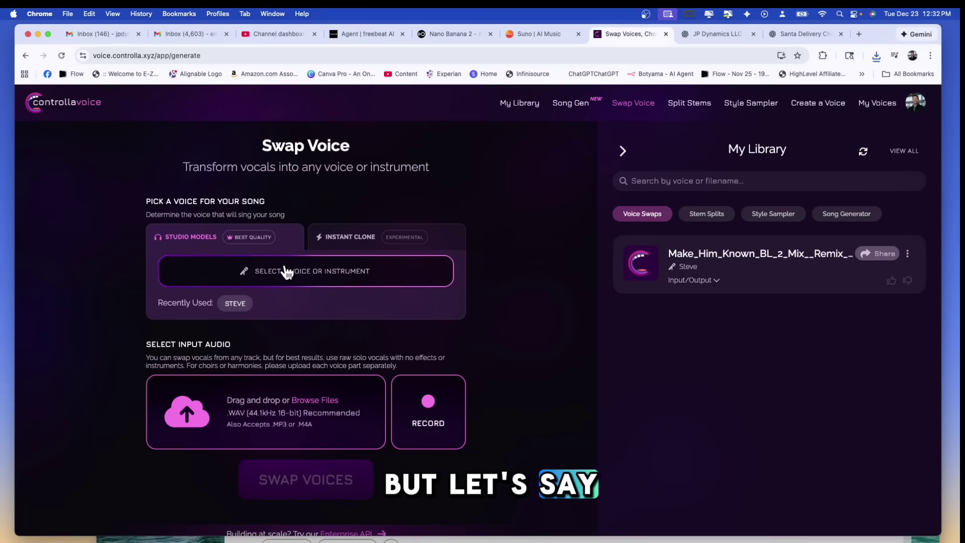
left_click(285, 271)
left_click(334, 308)
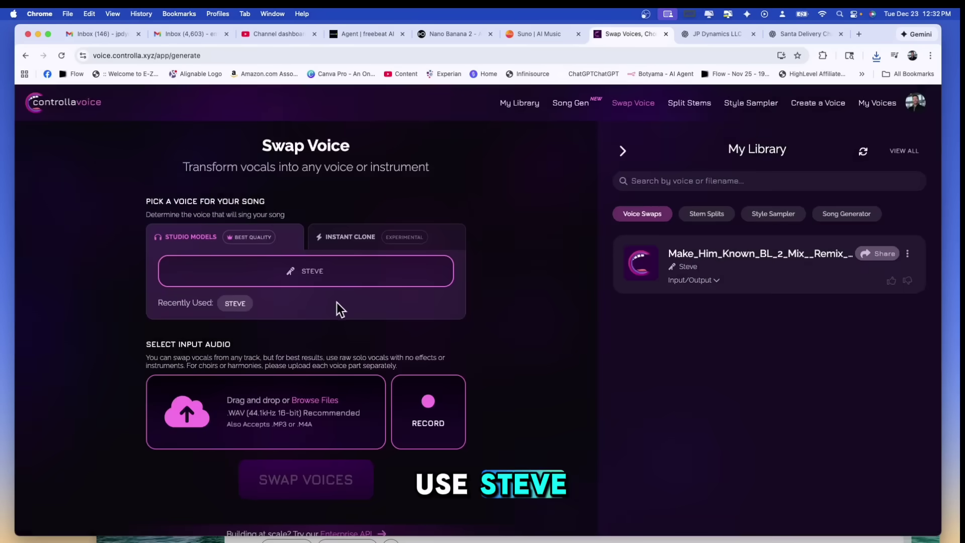
scroll(310, 292, "down", 3)
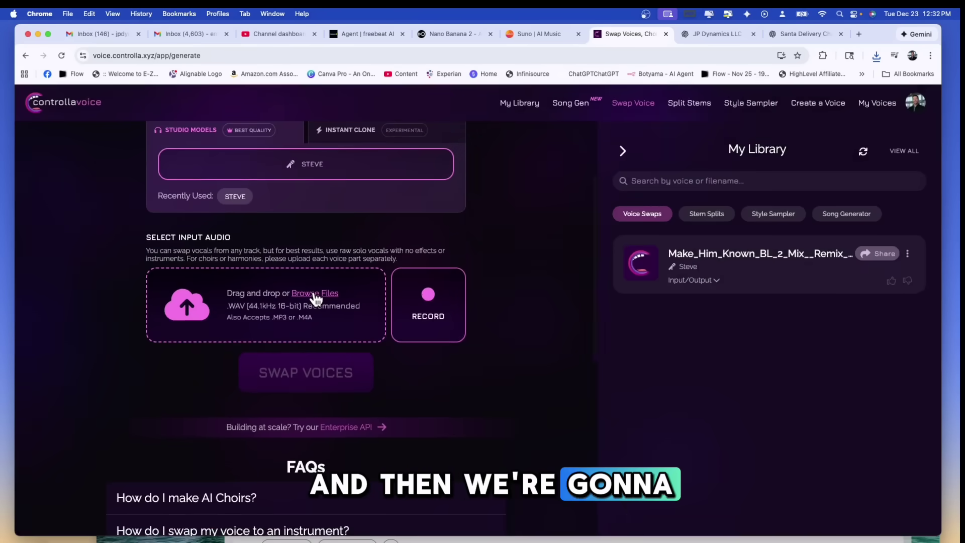
- Upload the verse recording from Downloads as vocals only and swap it to Steve
left_click(316, 294)
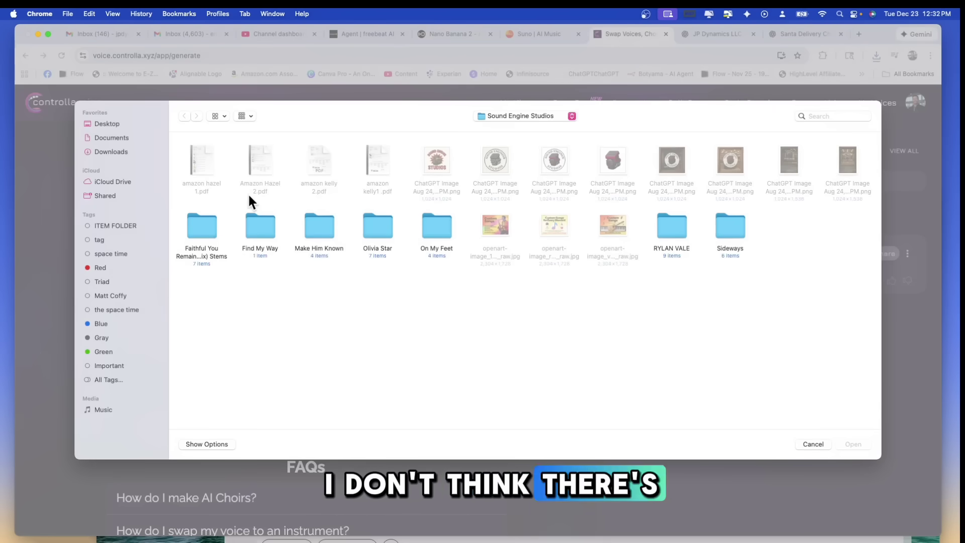
left_click(106, 150)
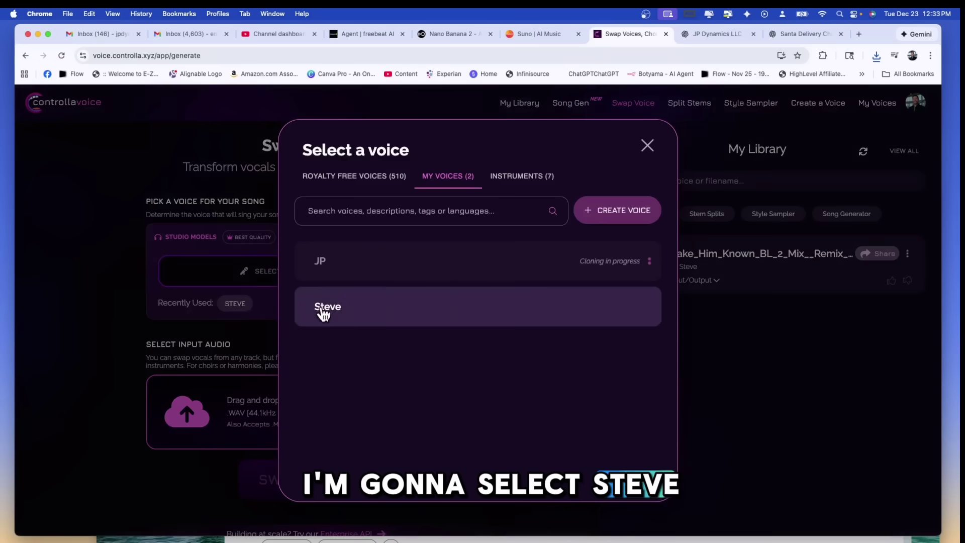
left_click(321, 310)
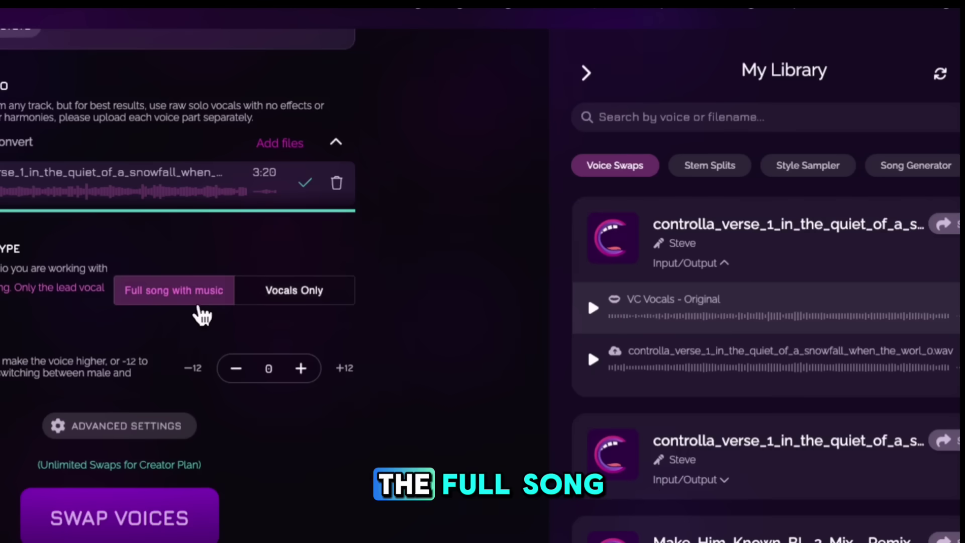
left_click(294, 290)
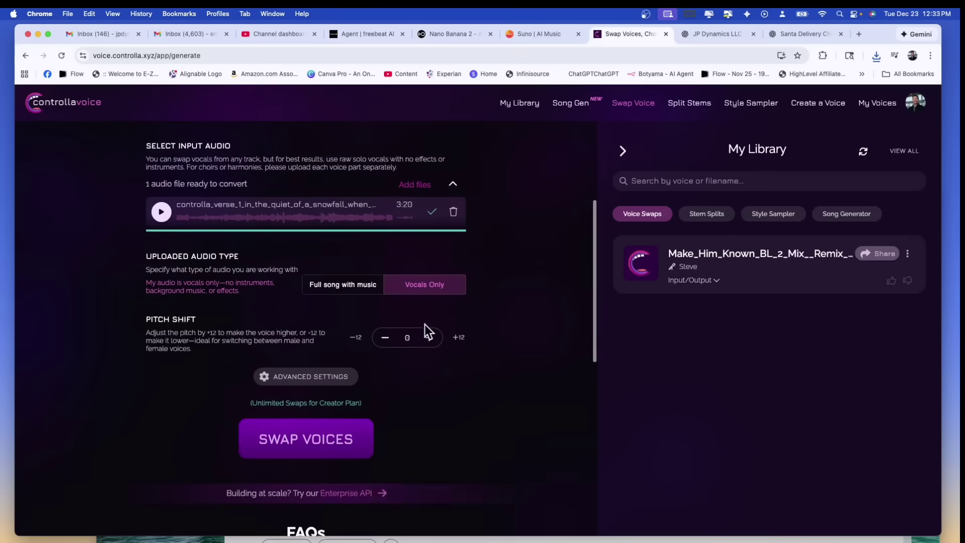
scroll(424, 329, "down", 1)
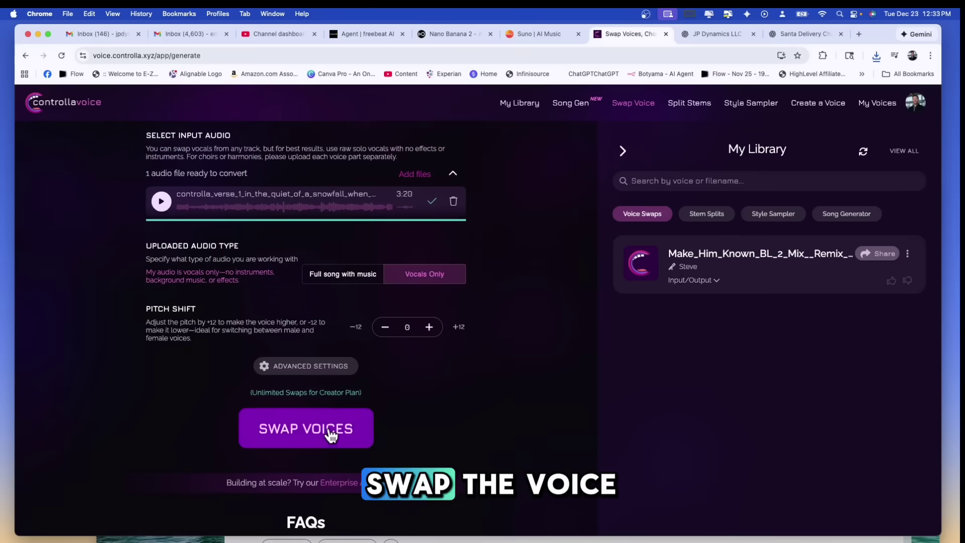
left_click(329, 441)
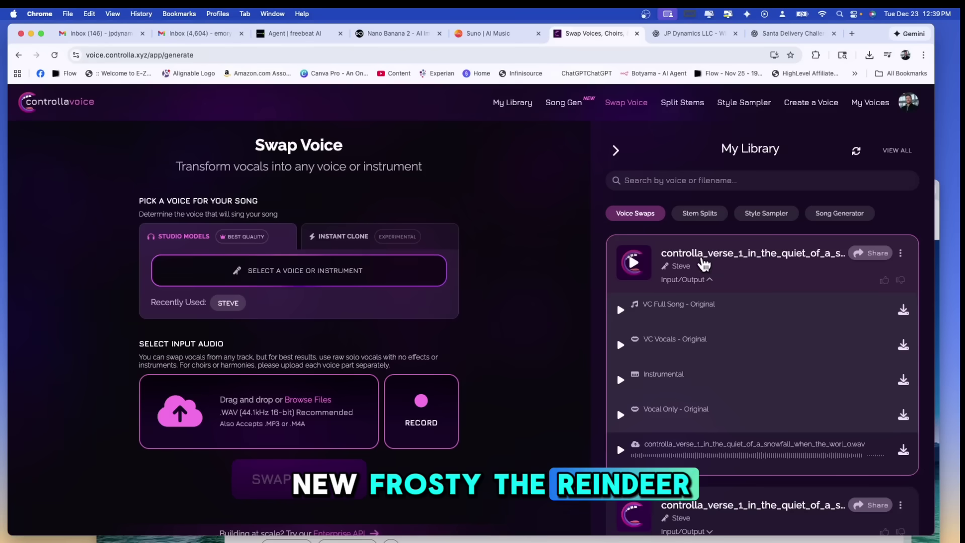
- Play the Steve-voiced controlla_verse_1 track and pause it around 1:36
left_click(633, 264)
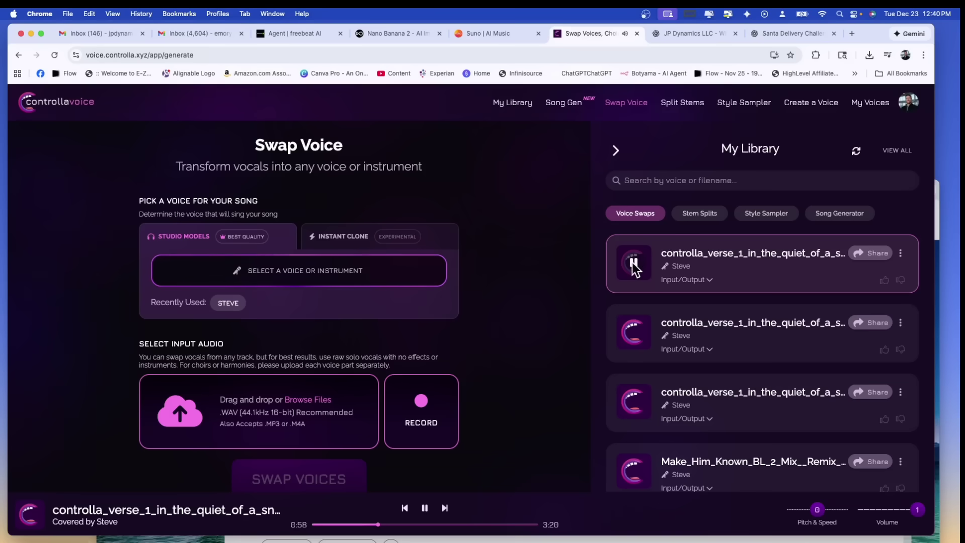
left_click(424, 508)
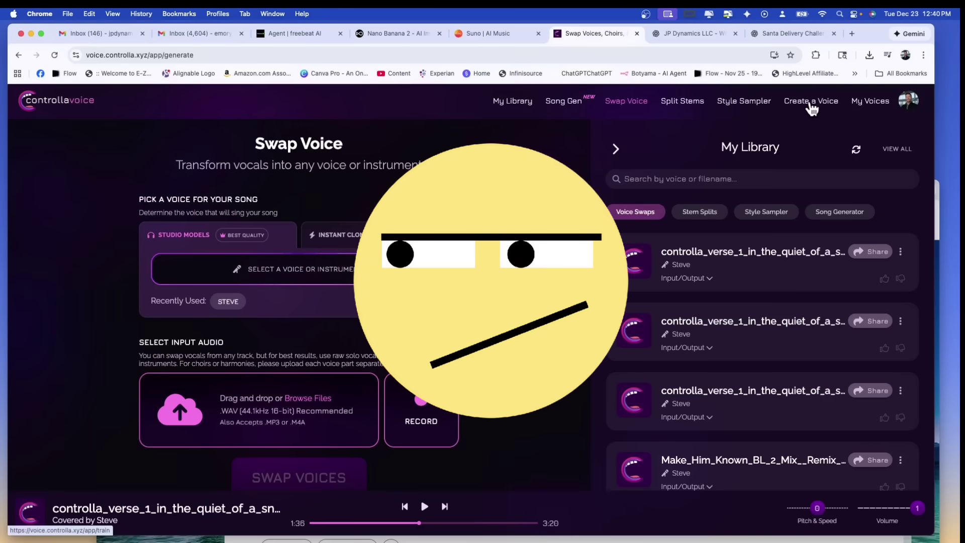
- Use the JP voice and load Bright Horizon.mp3 as a full song with music
left_click(871, 102)
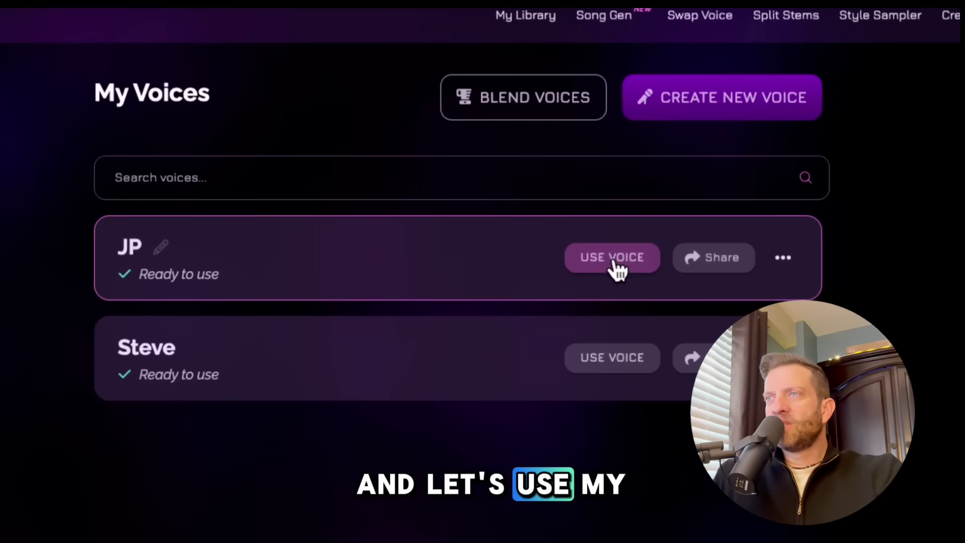
left_click(613, 260)
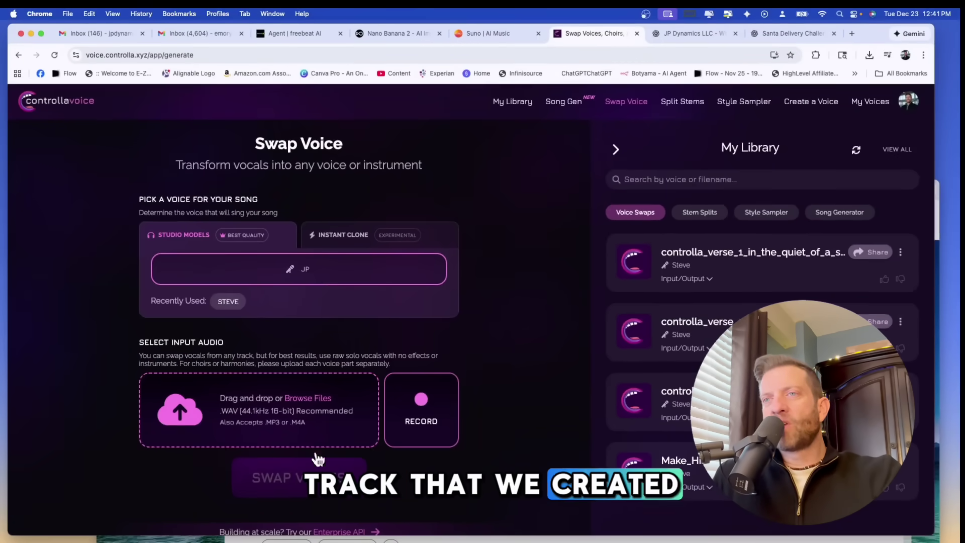
left_click(304, 399)
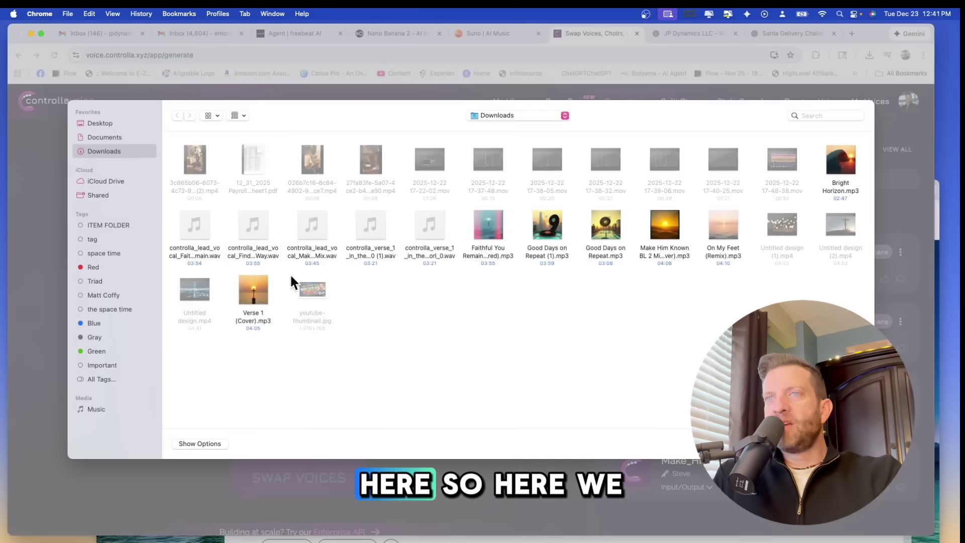
double_click(846, 169)
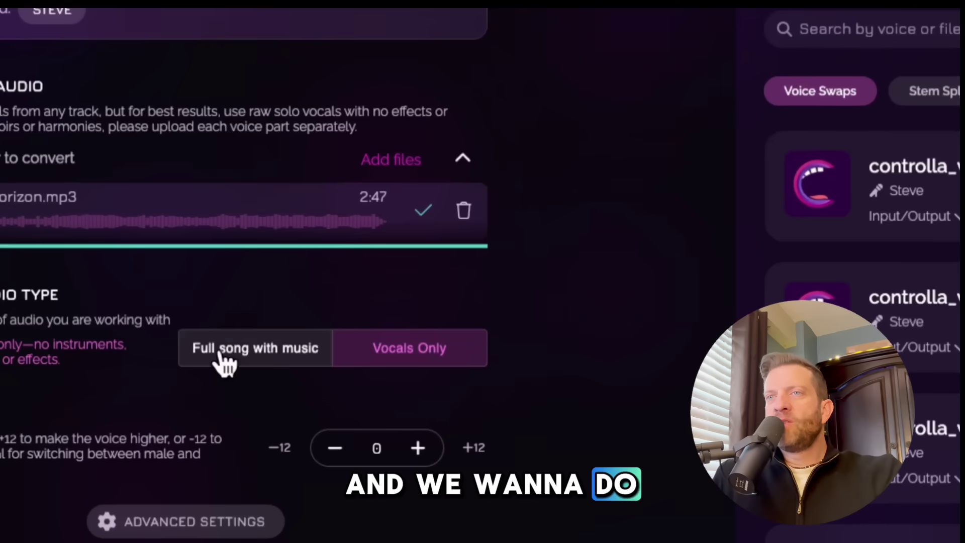
right_click(220, 352)
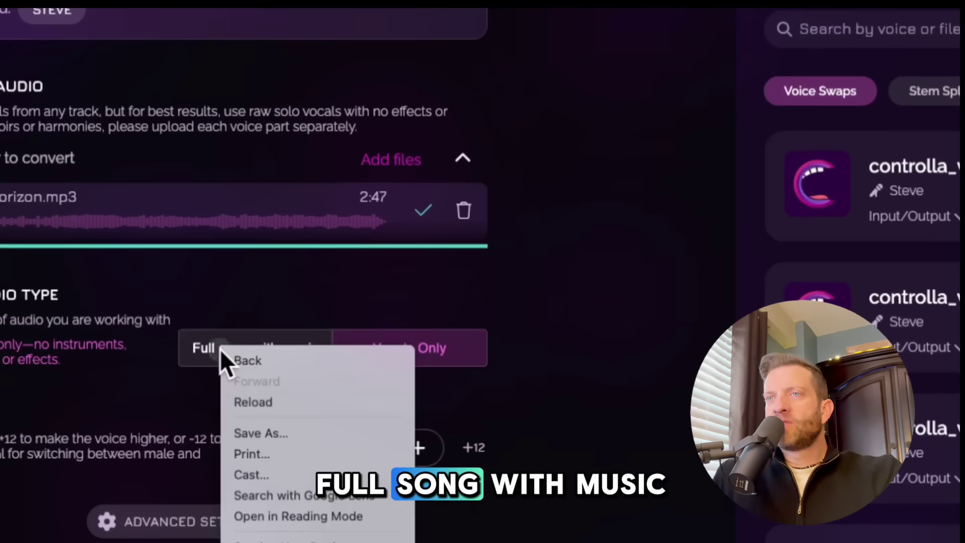
left_click(206, 352)
left_click(204, 354)
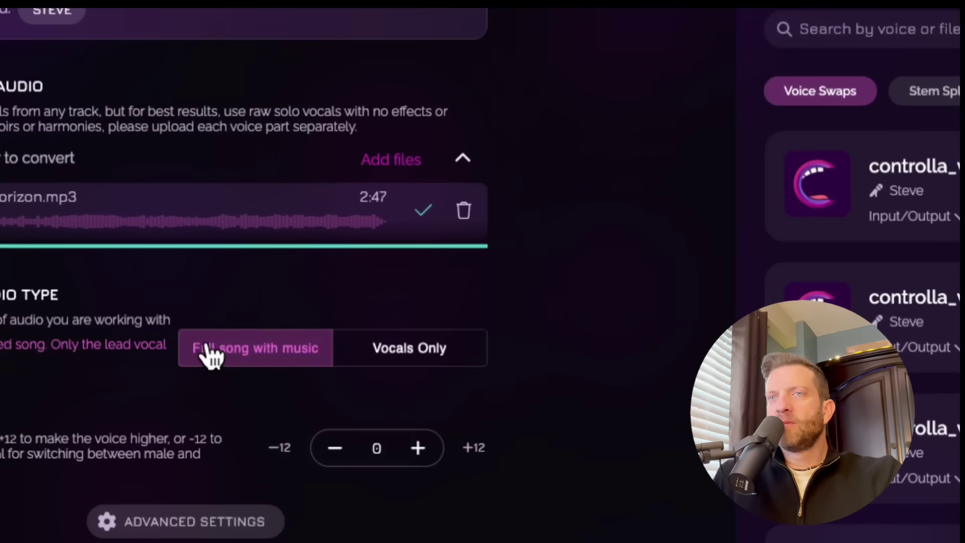
scroll(575, 137, "down", 10)
scroll(576, 137, "up", 5)
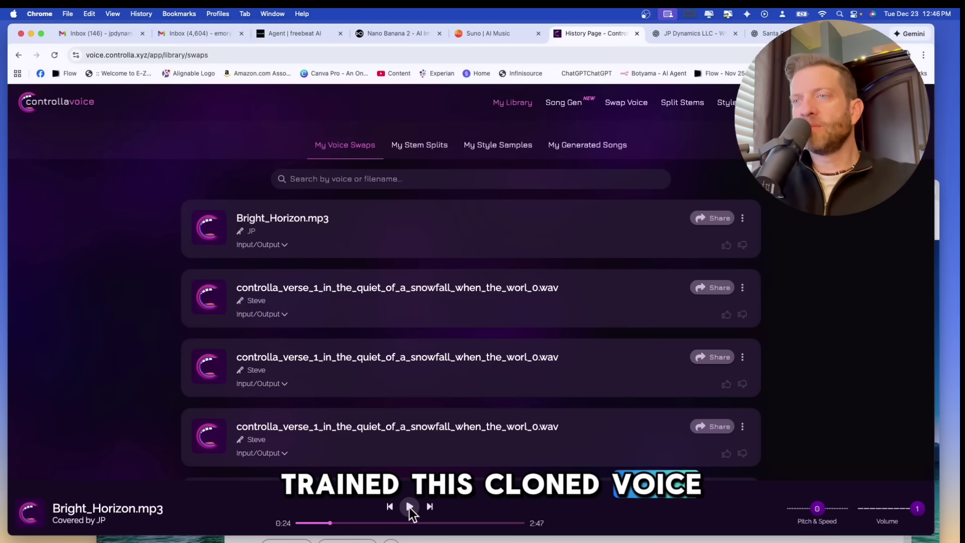
- Play the JP-voiced Bright Horizon track from the player bar and pause it at 0:50
left_click(409, 506)
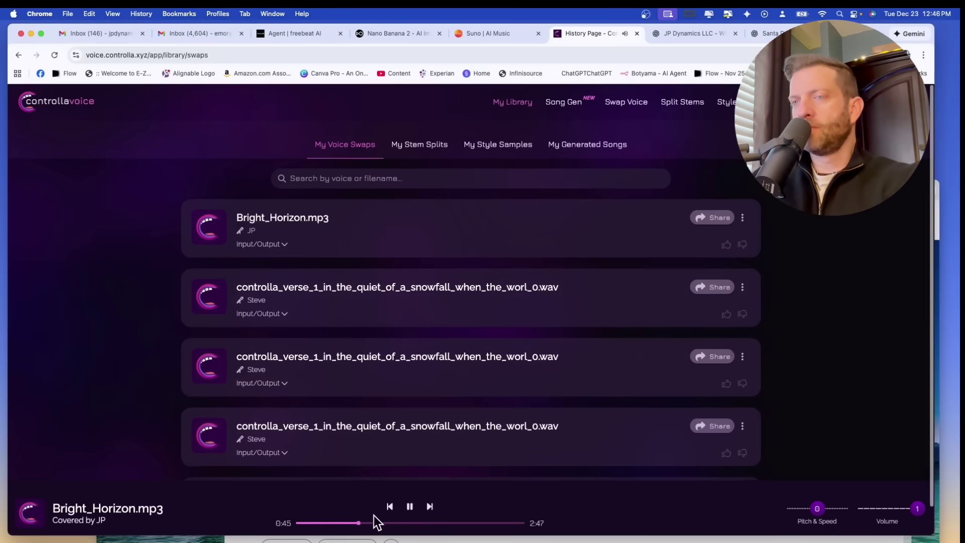
left_click(408, 506)
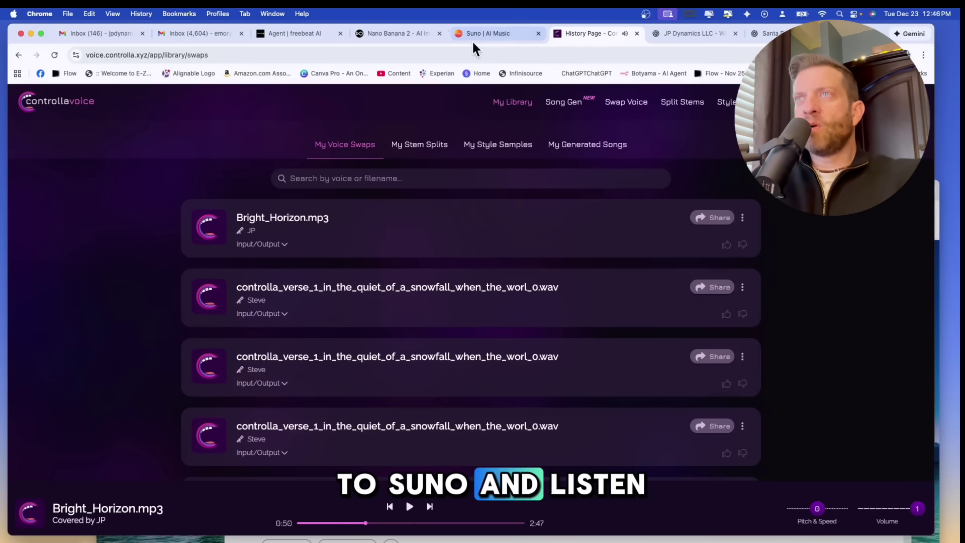
- In Suno, skip ahead and play the original Bright Horizon song for comparison
left_click(485, 32)
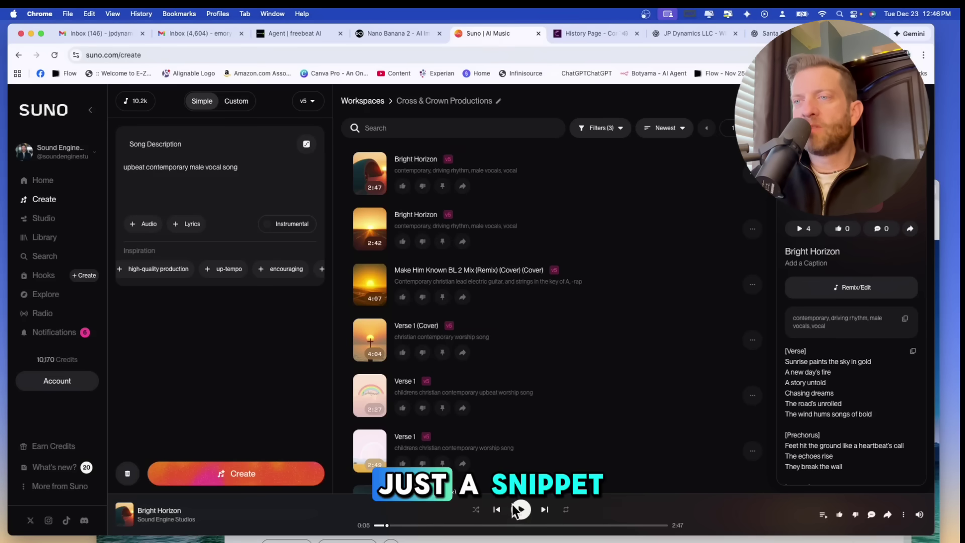
left_click(404, 525)
left_click(521, 509)
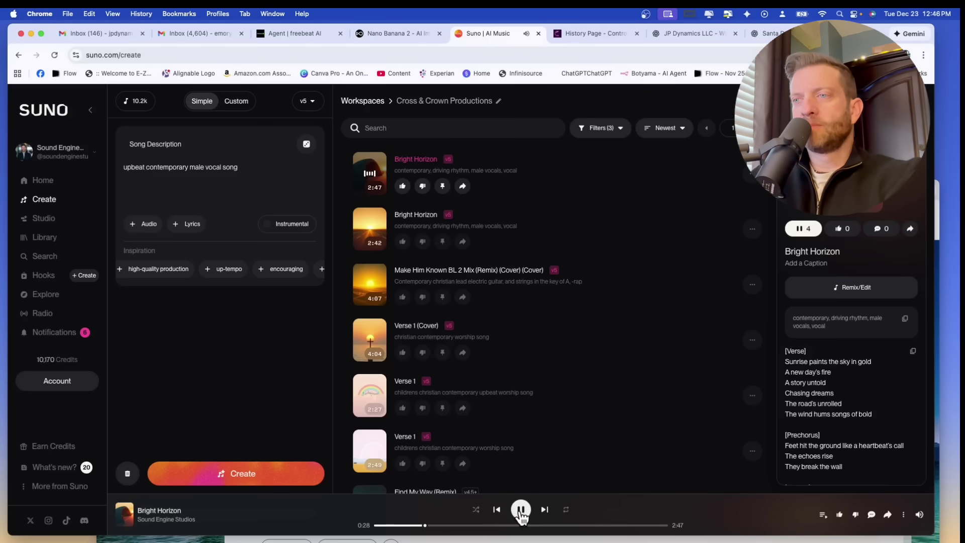
- Resume the JP-voiced Bright Horizon track, jump to about 1:35, and pause at 1:37
left_click(577, 34)
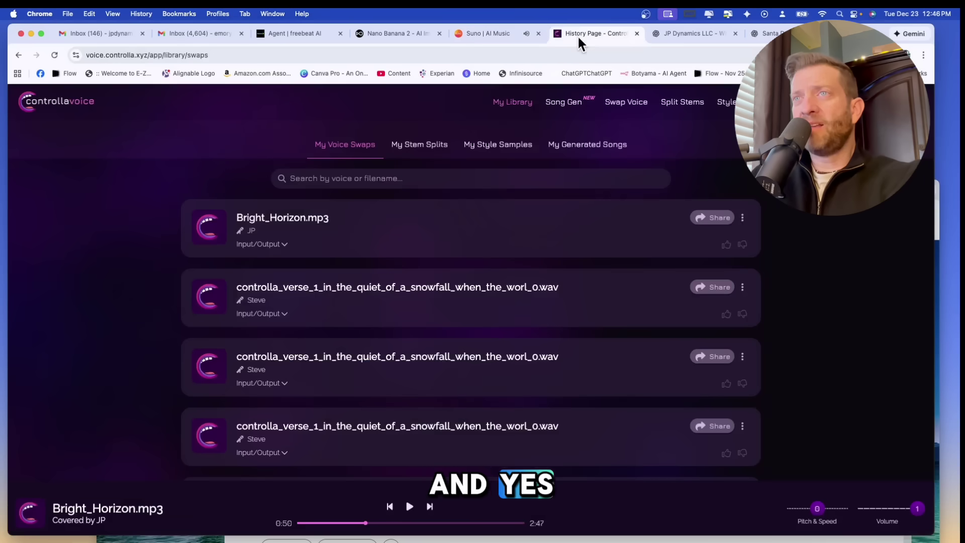
left_click(410, 506)
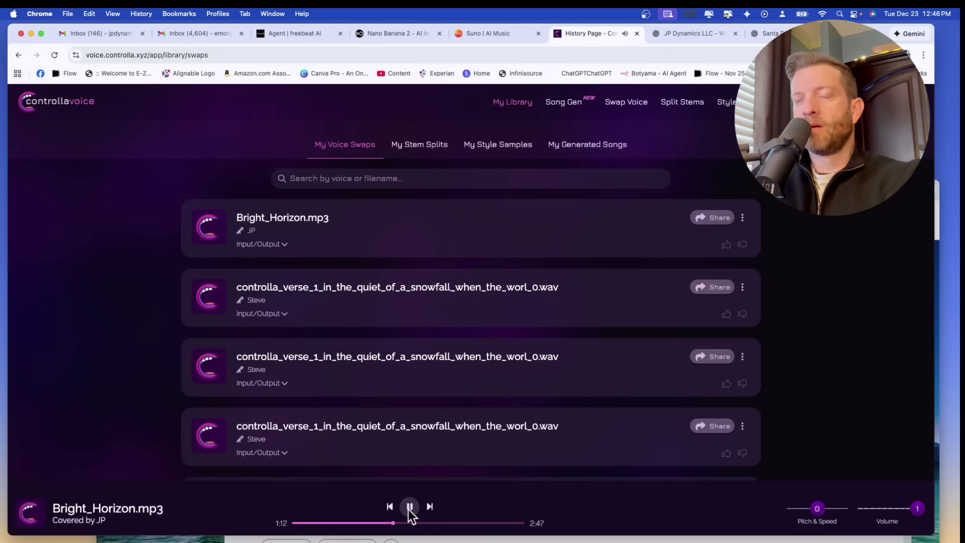
left_click(421, 523)
left_click(410, 506)
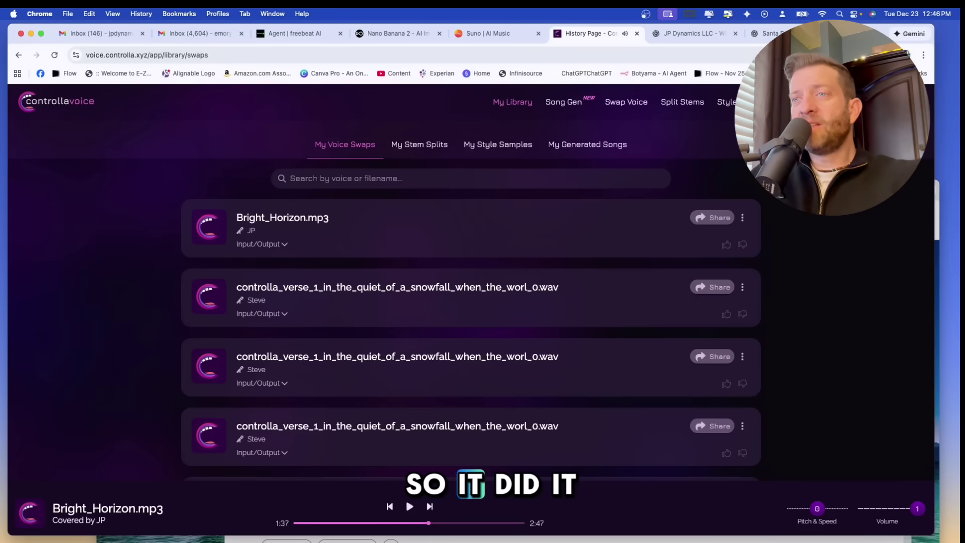